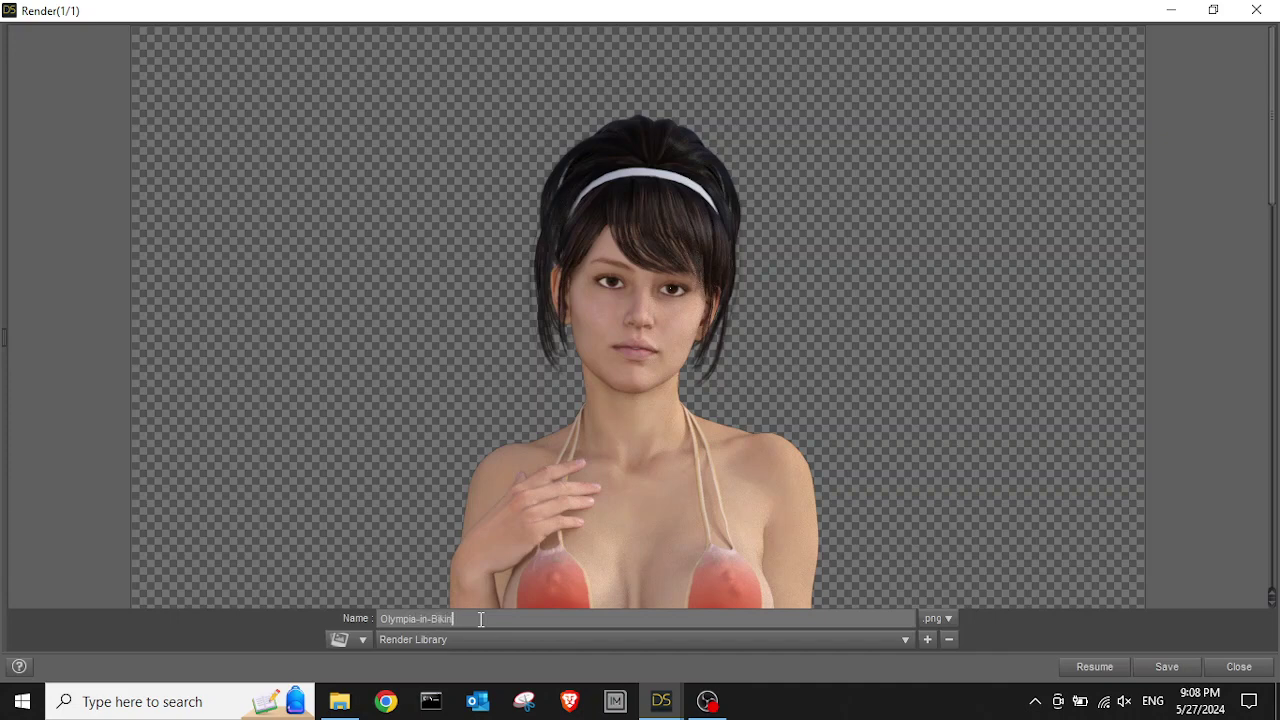
Save the render as Olympia-in-Bikini.png in the Render Library and open that folder in File Explorer
click(1188, 676)
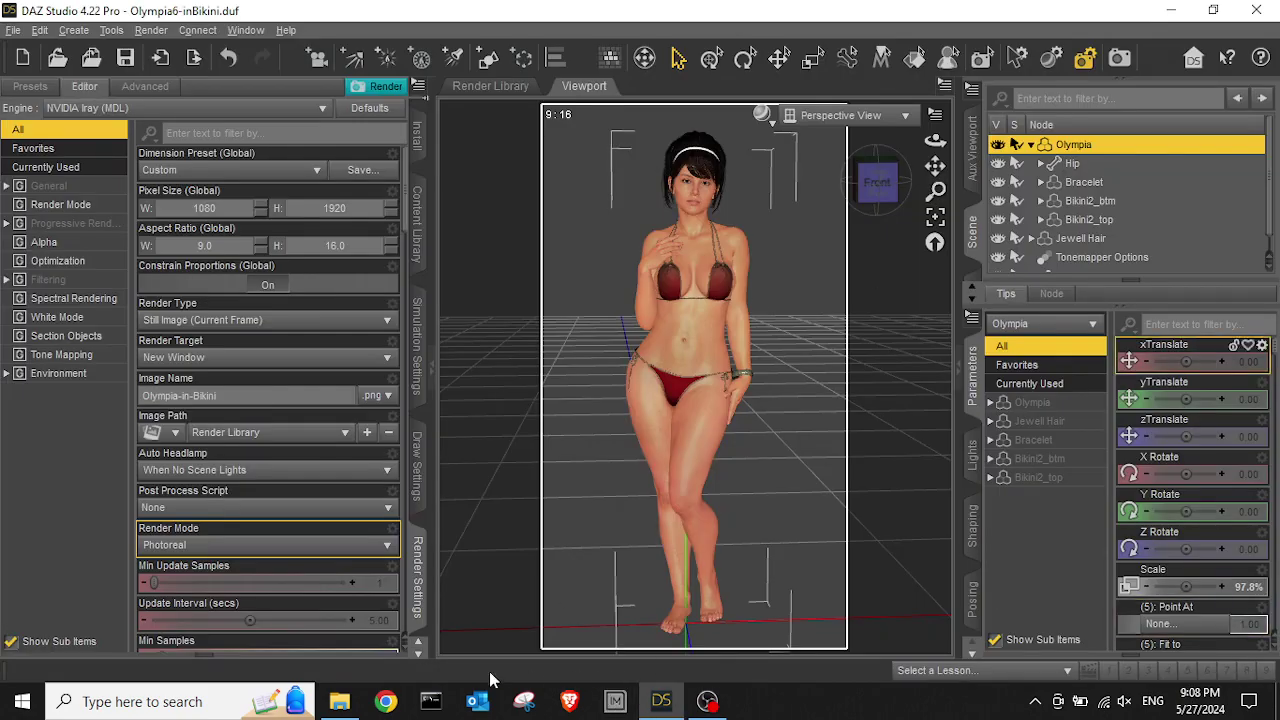
click(339, 701)
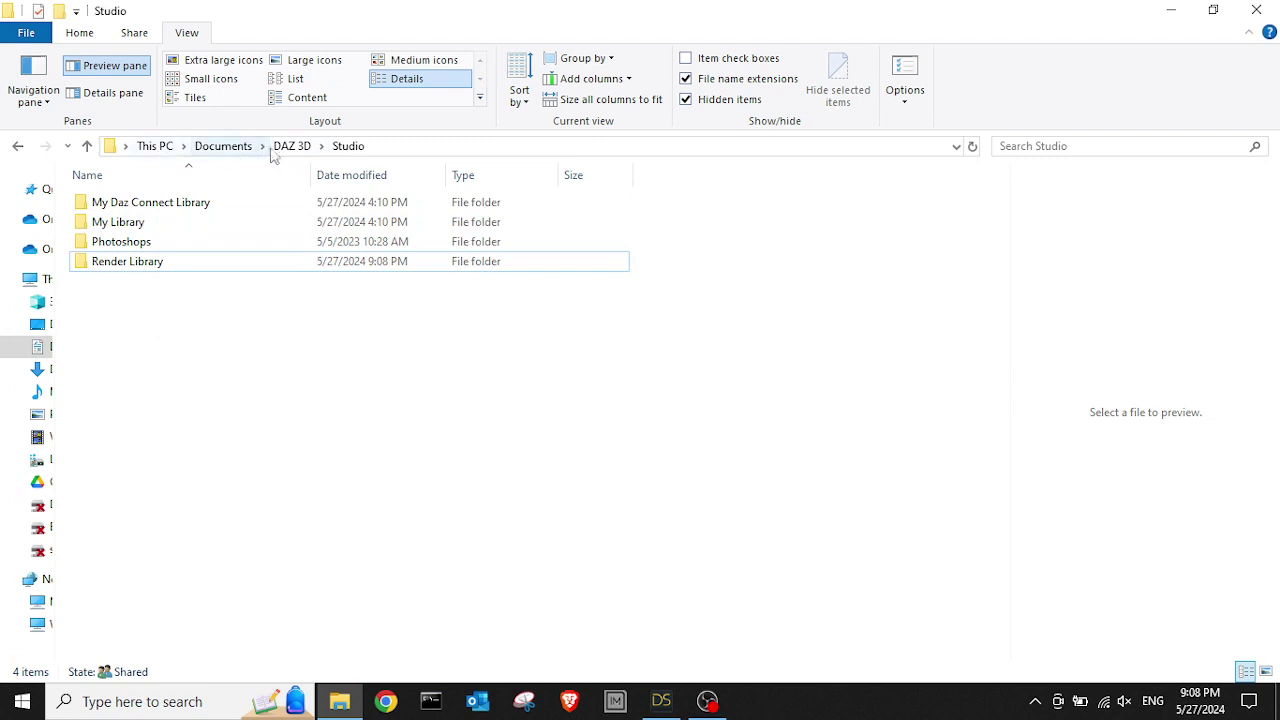
double_click(140, 266)
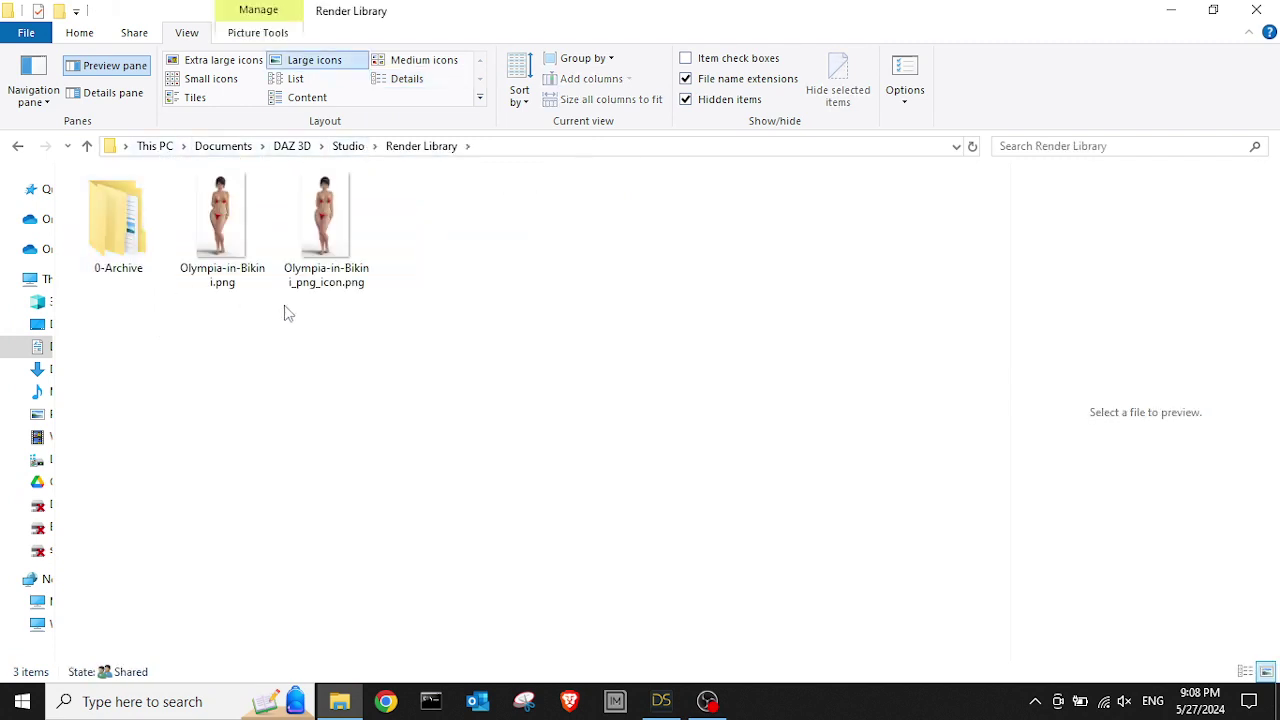
Open Olympia-in-Bikini.png, inspect the rendered figure up close and as a whole, and close the image viewer
click(210, 228)
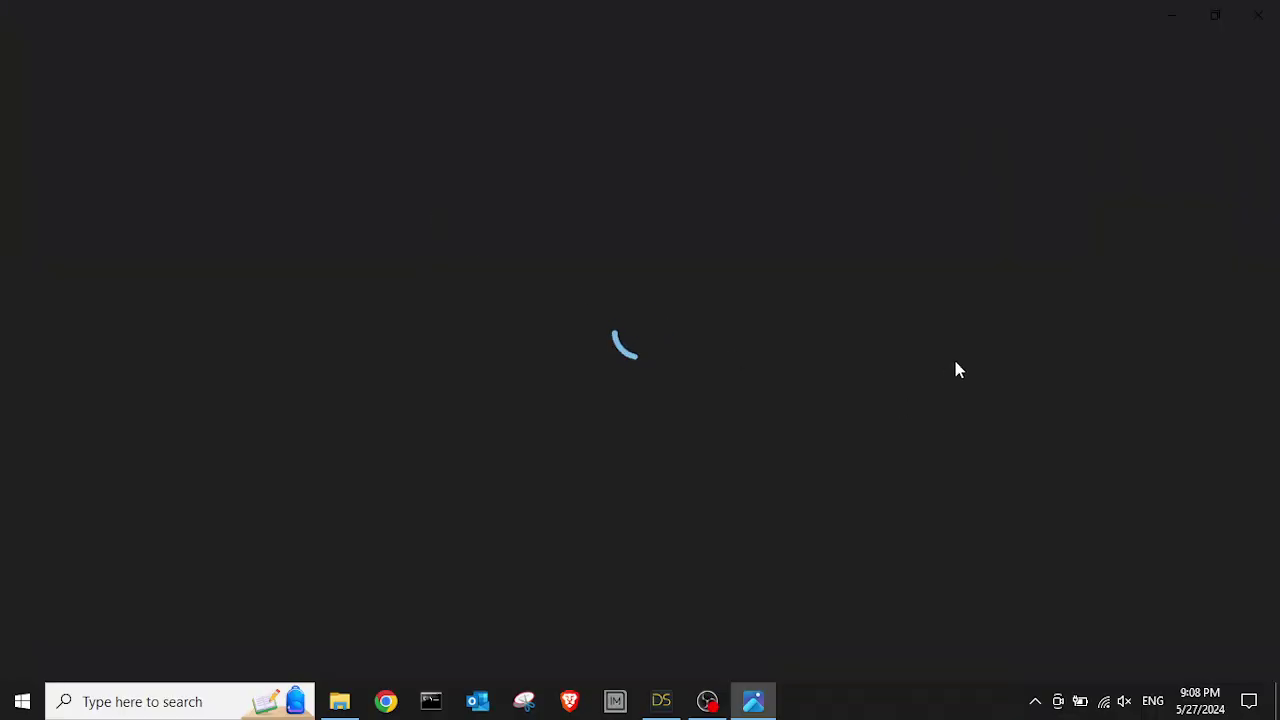
scroll(729, 329, up, 5)
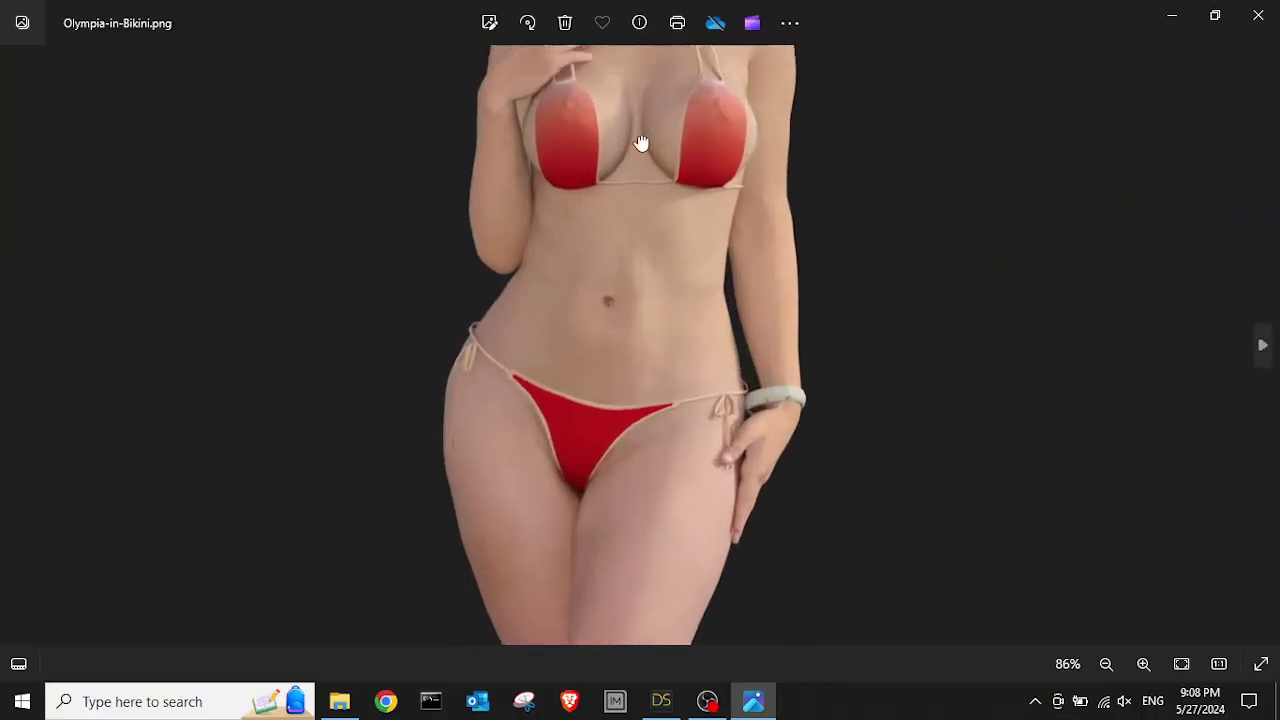
drag(641, 143, 703, 400)
scroll(690, 455, down, 4)
scroll(689, 437, down, 1)
click(1258, 15)
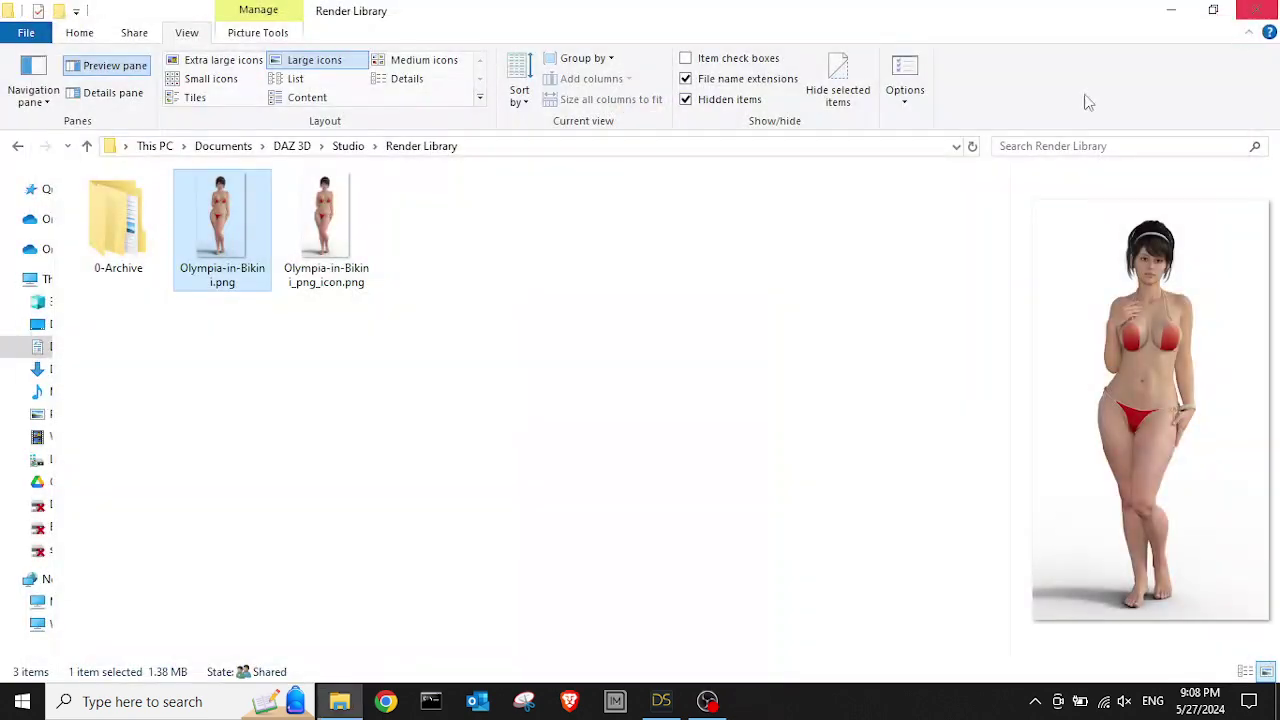
Switch back to DAZ Studio, select Olympia's head and filter its parameters by "smile"
click(661, 701)
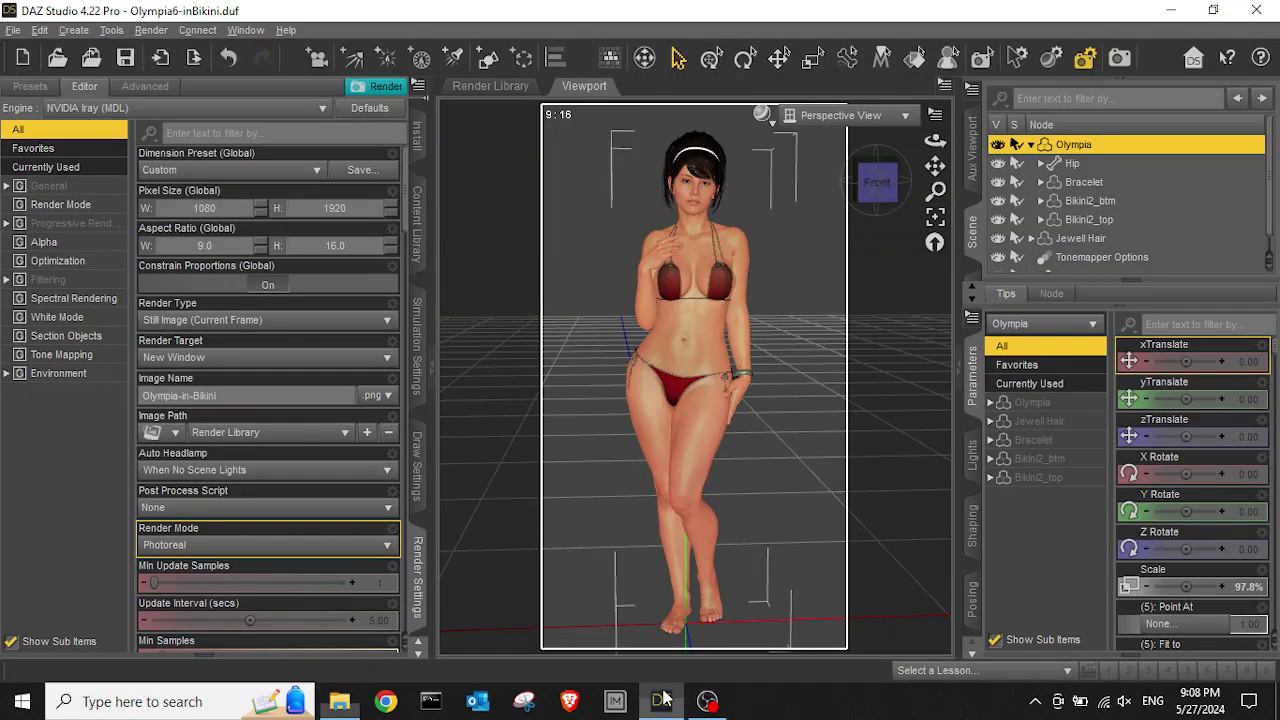
click(883, 186)
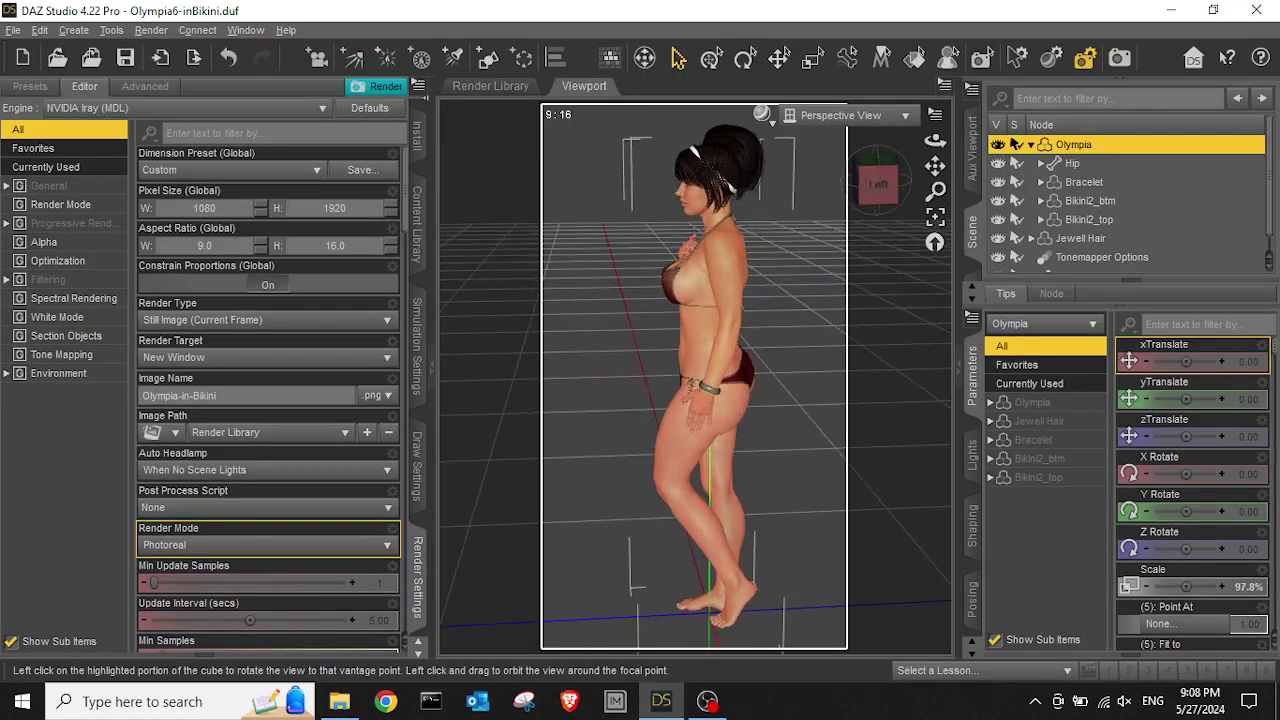
mouse_move(880, 185)
mouse_down()
mouse_move(902, 184)
mouse_move(848, 168)
mouse_move(812, 196)
mouse_move(848, 166)
mouse_move(886, 178)
mouse_move(794, 190)
mouse_move(878, 180)
mouse_up()
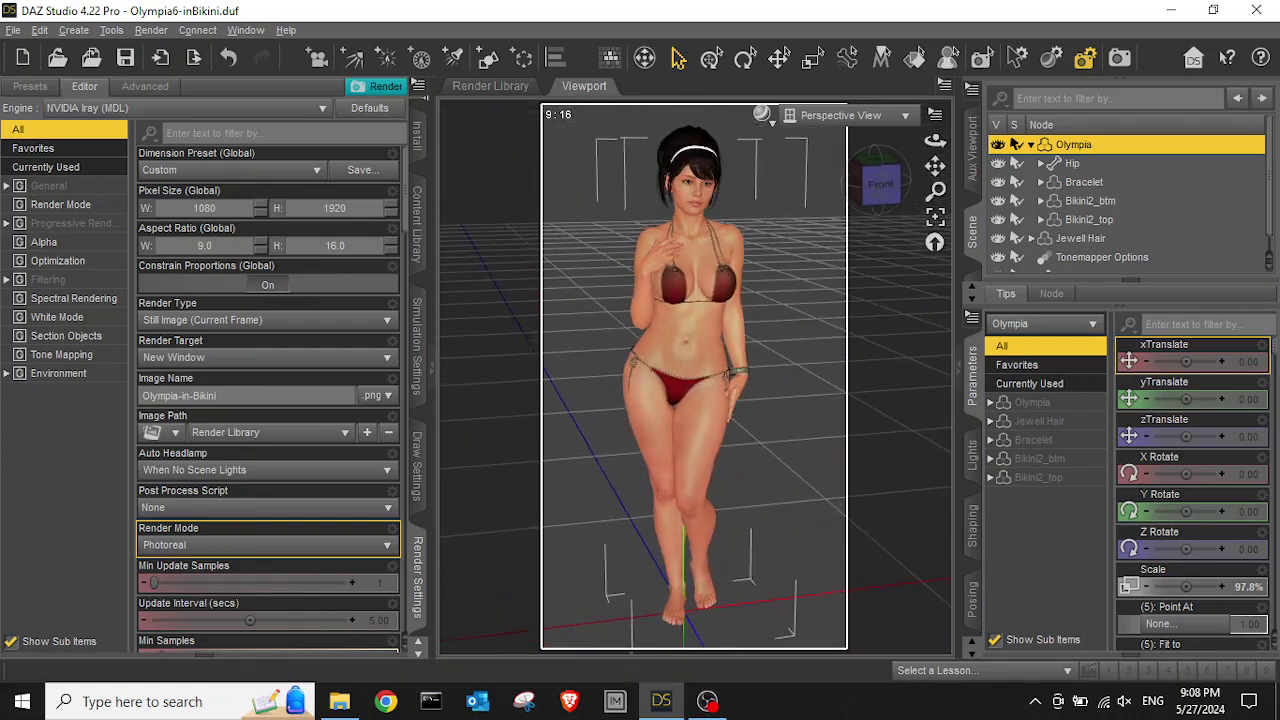
click(697, 205)
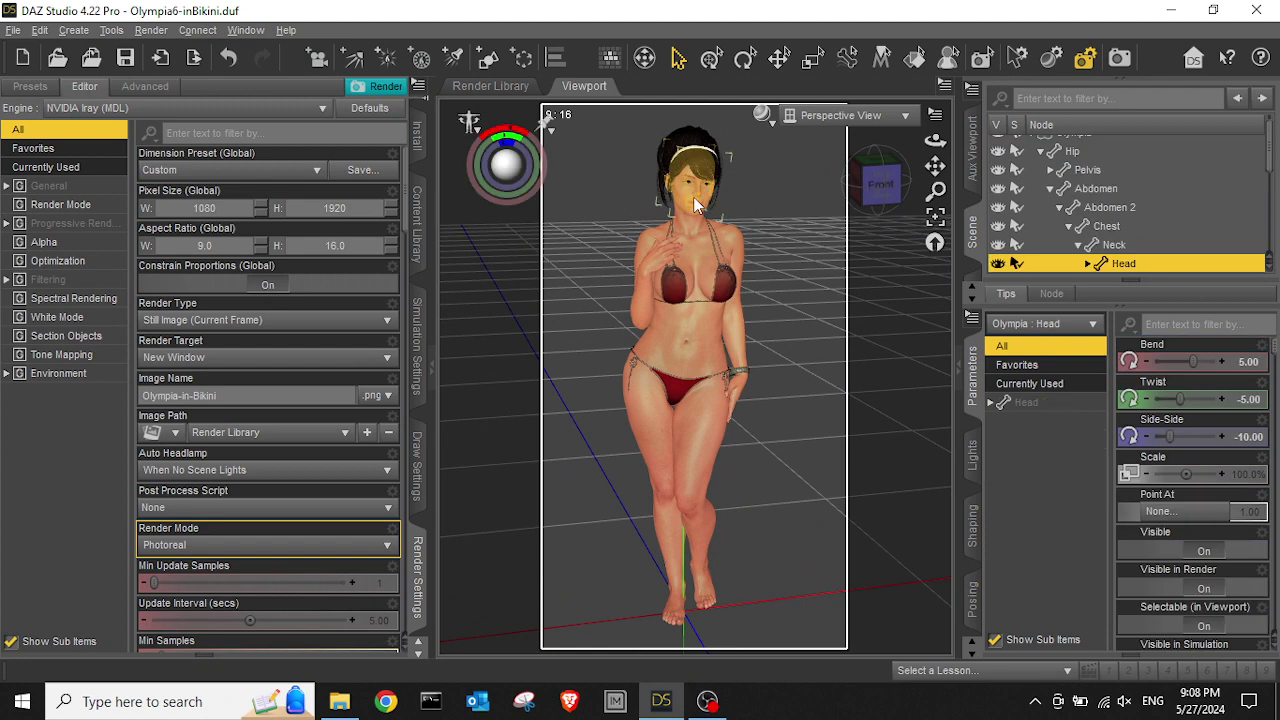
click(1207, 327)
text(smile)
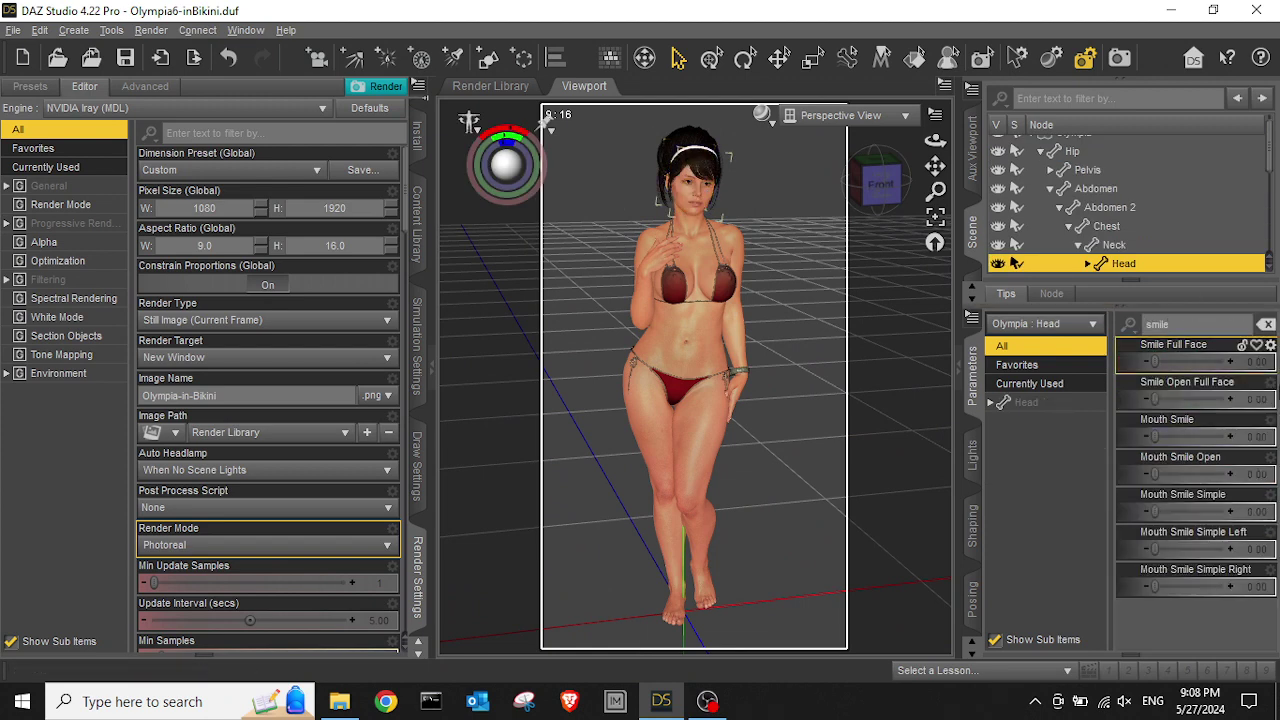
Set the head's Smile Open Full Face to 0.47, Mouth Smile to 0.32 and Mouth Smile Open to 0.13
drag(1158, 401, 1164, 403)
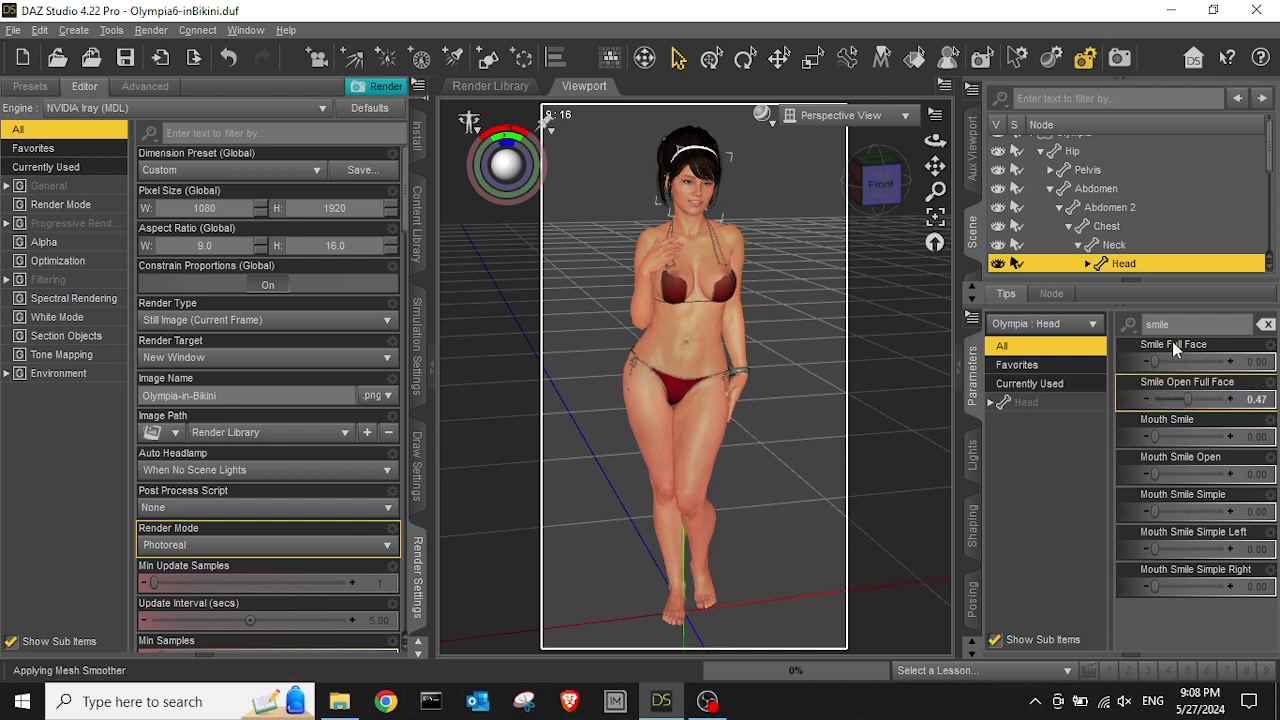
drag(1152, 432, 1184, 442)
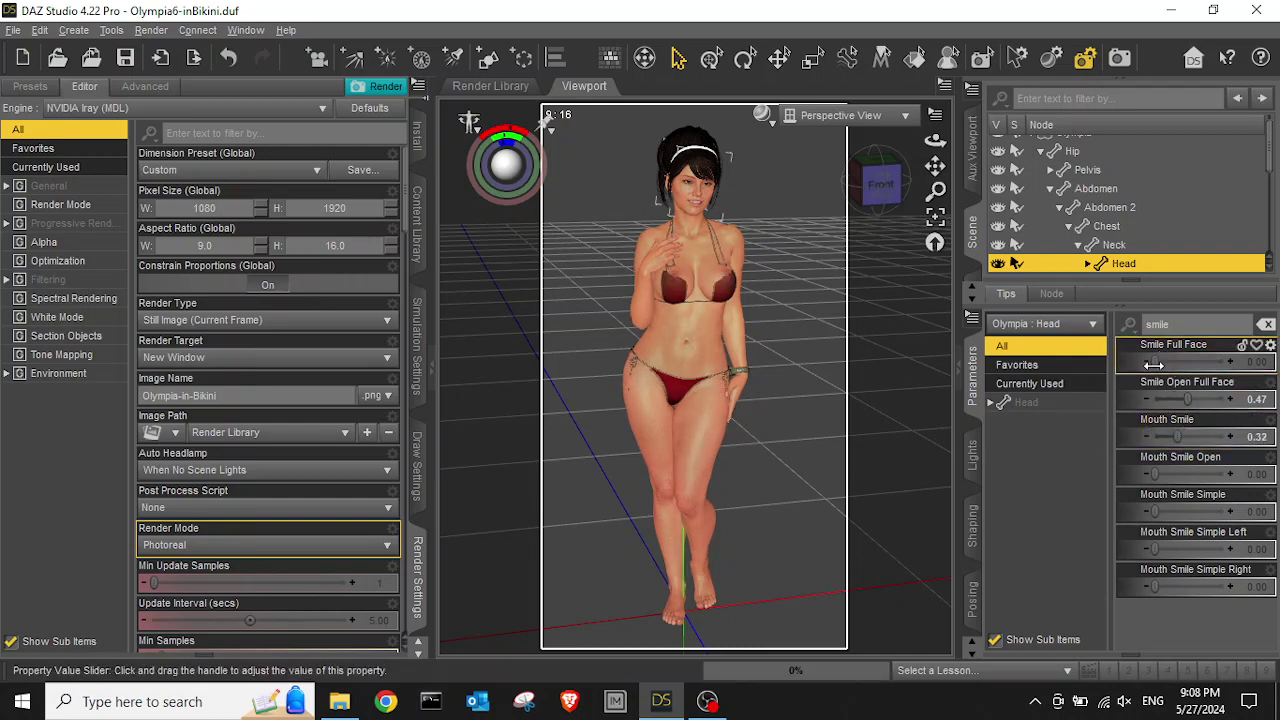
drag(1155, 364, 1192, 370)
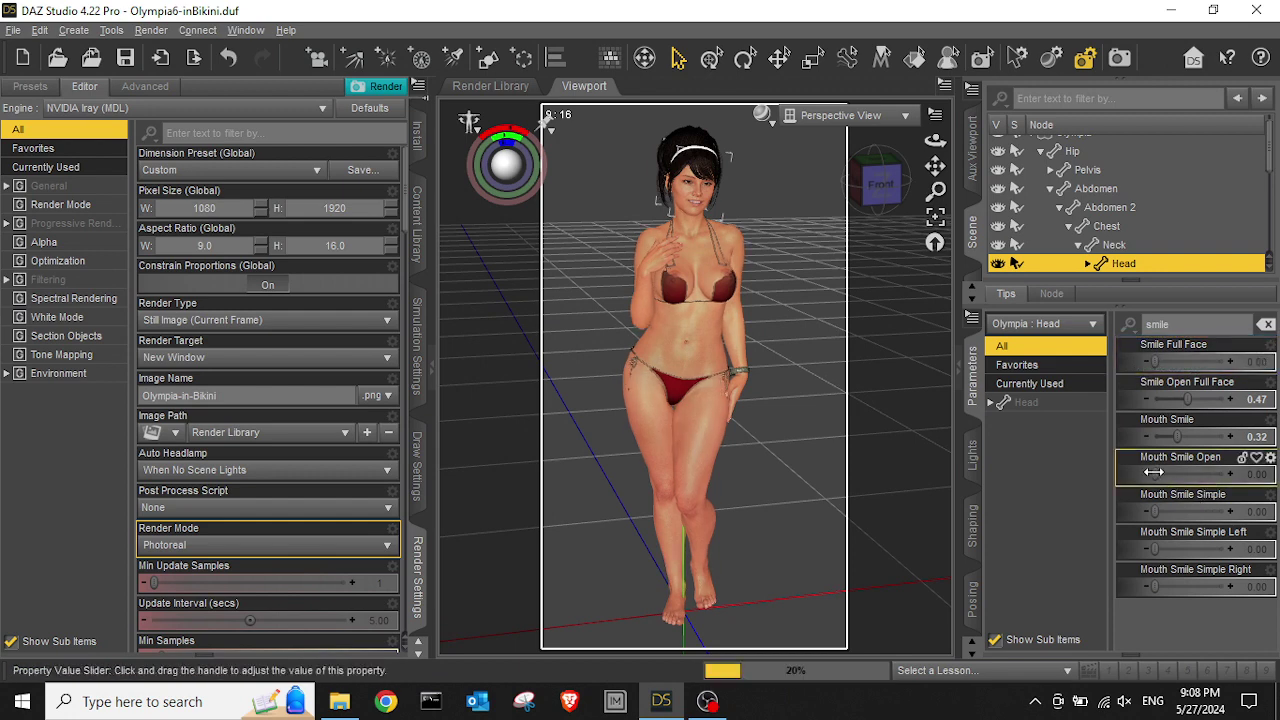
drag(1154, 472, 1176, 475)
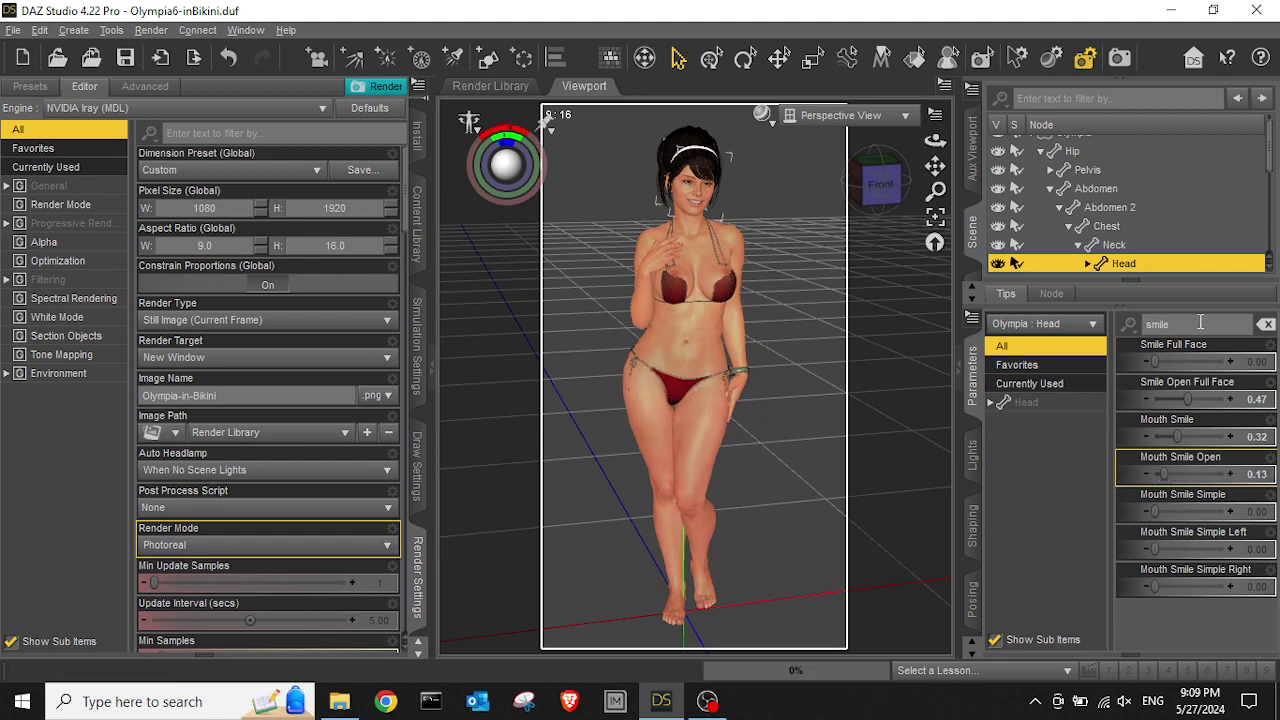
Filter the head parameters by "mouth open" and set Mouth Open to 0.50
drag(1192, 324, 1048, 310)
text(jaw)
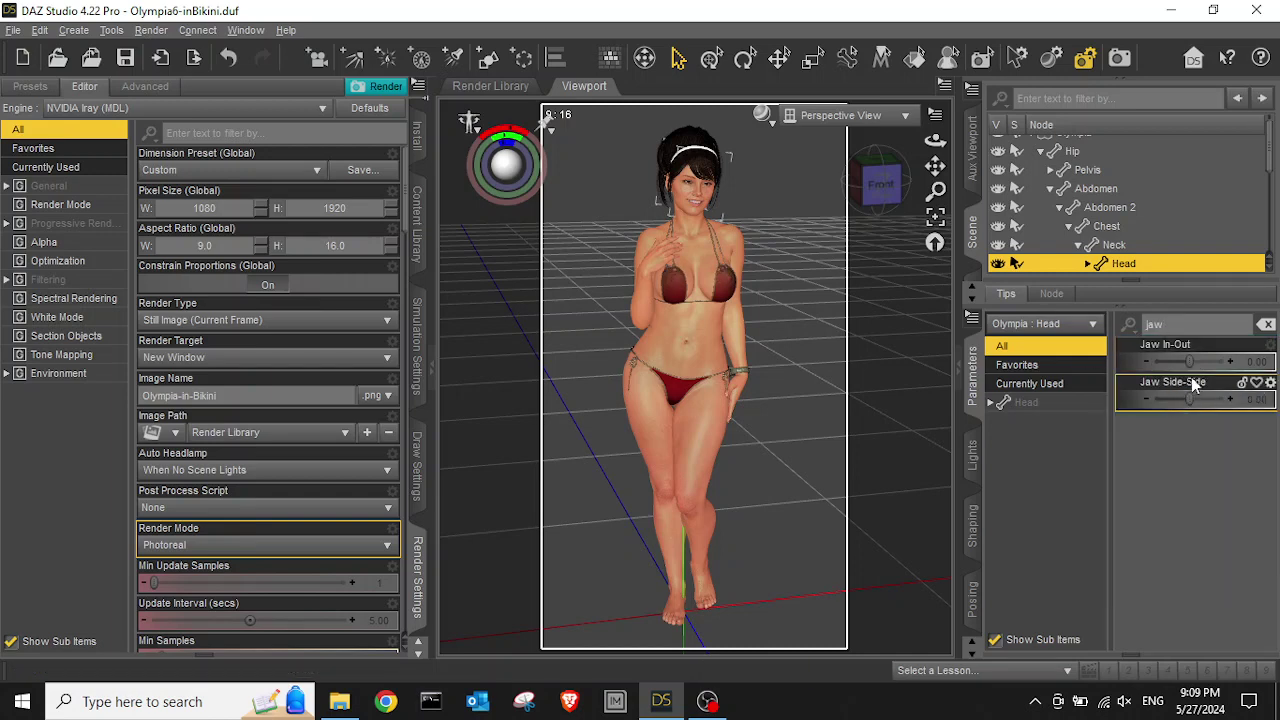
click(1265, 326)
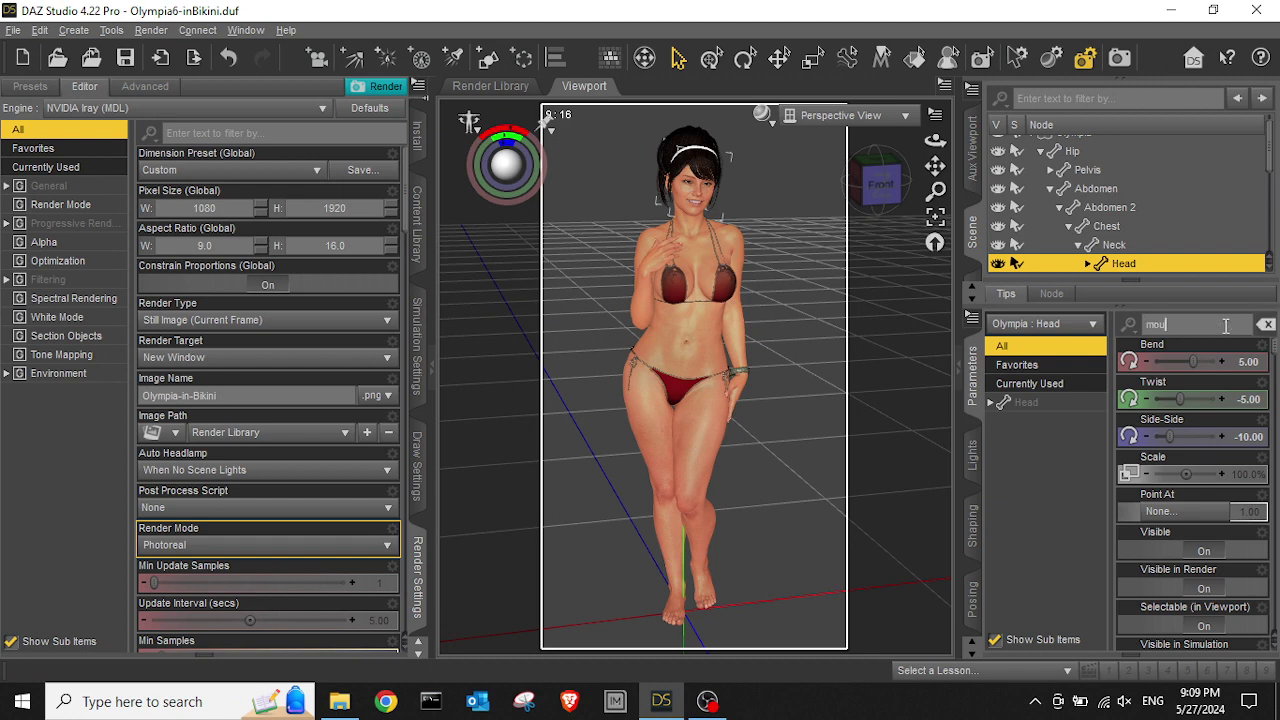
text(mouth open)
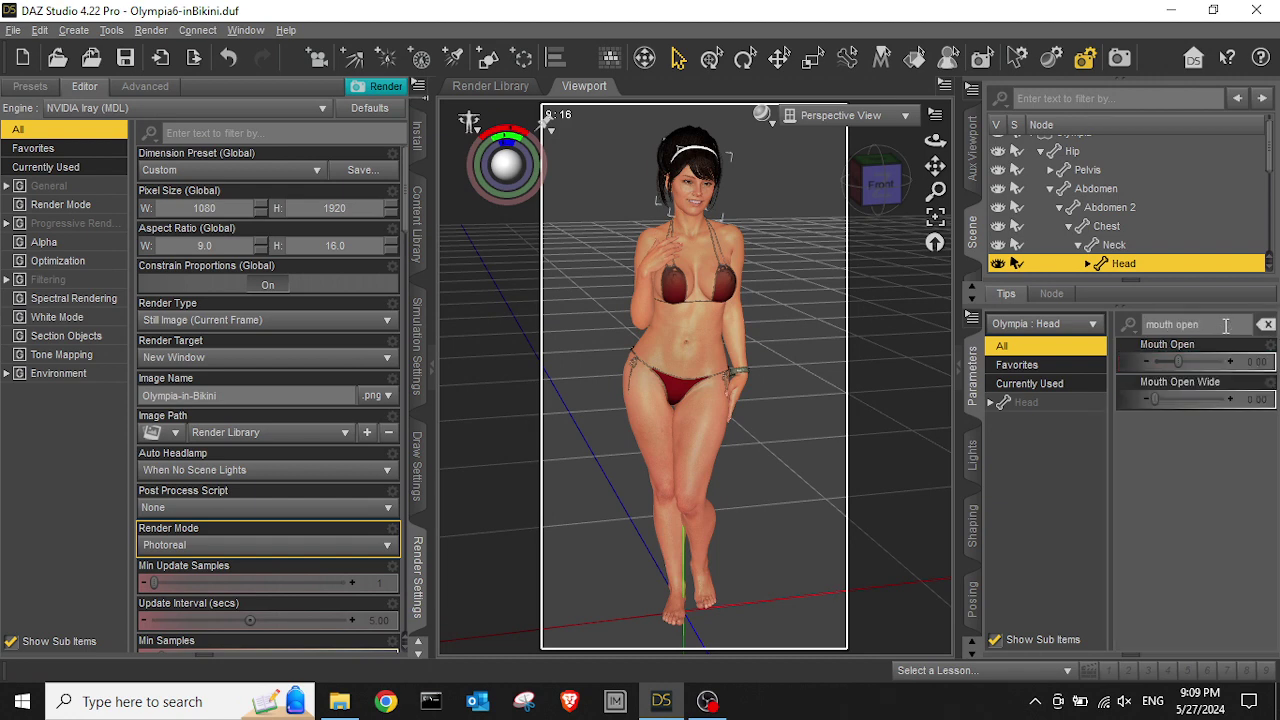
drag(1172, 361, 1179, 361)
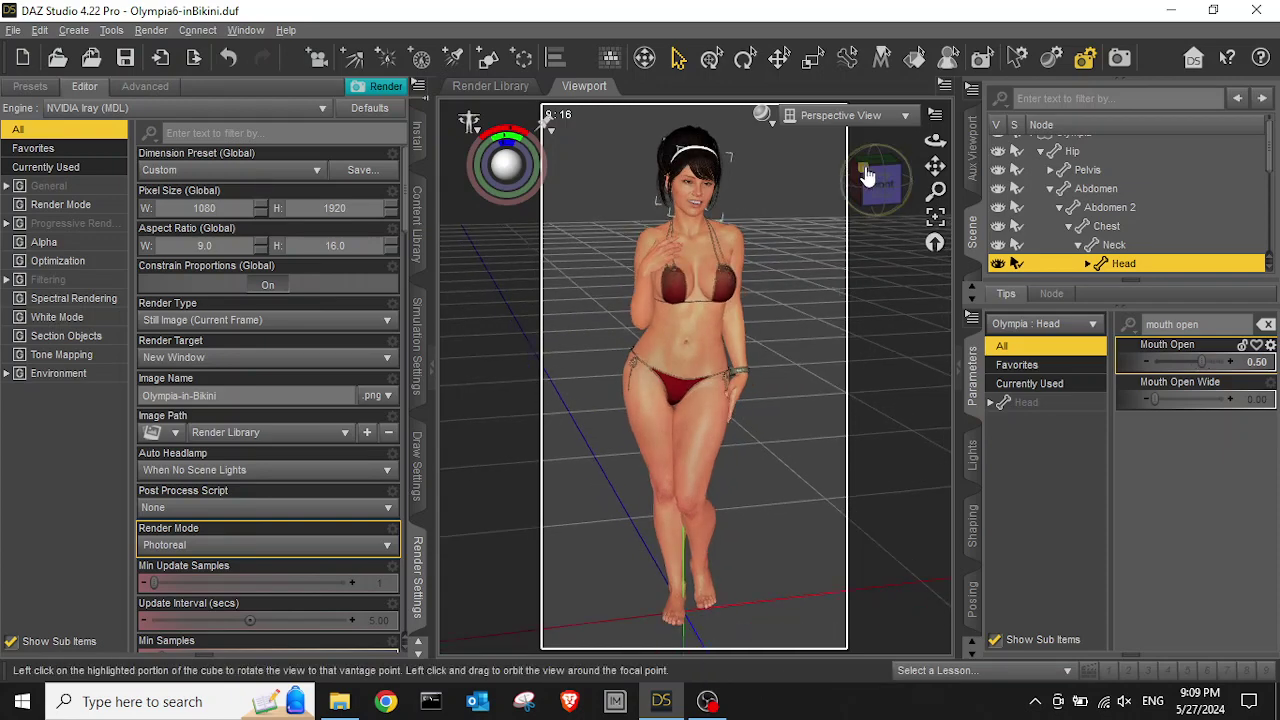
Examine the new smile on the figure's face up close and from several angles
mouse_move(866, 177)
mouse_down()
mouse_move(945, 172)
mouse_move(874, 170)
mouse_up()
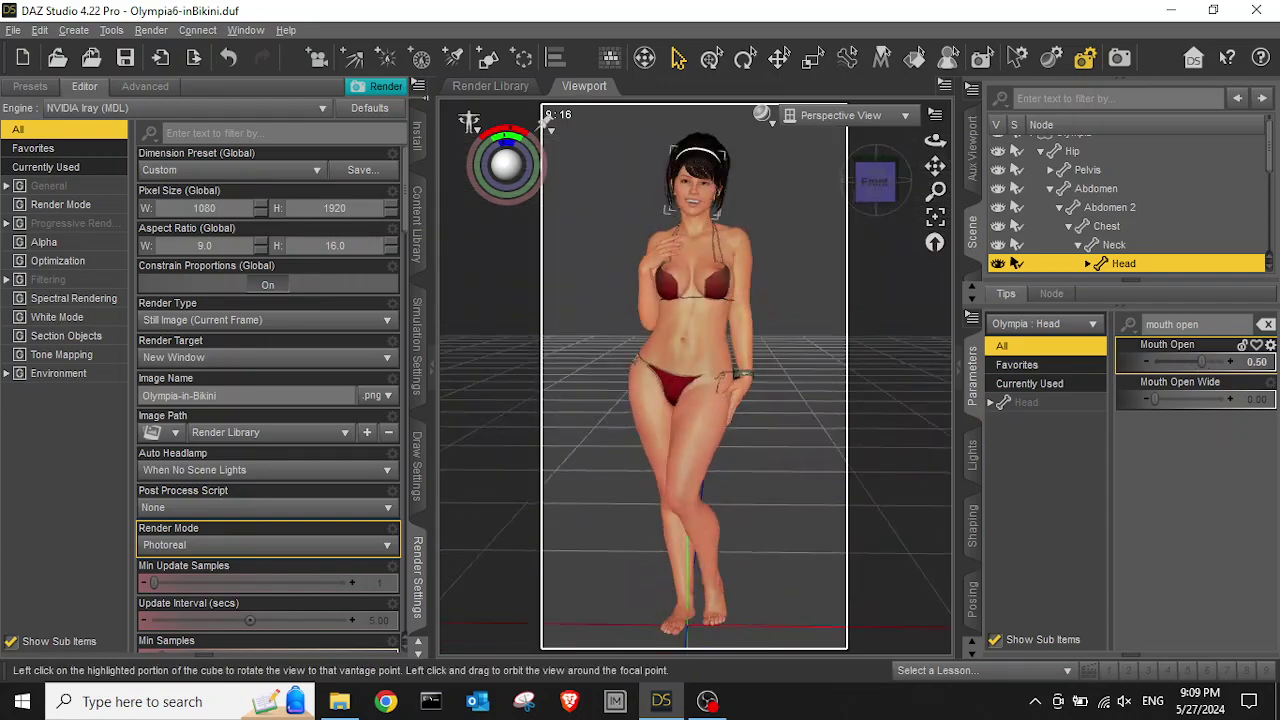
scroll(794, 177, up, 2)
scroll(794, 177, up, 2)
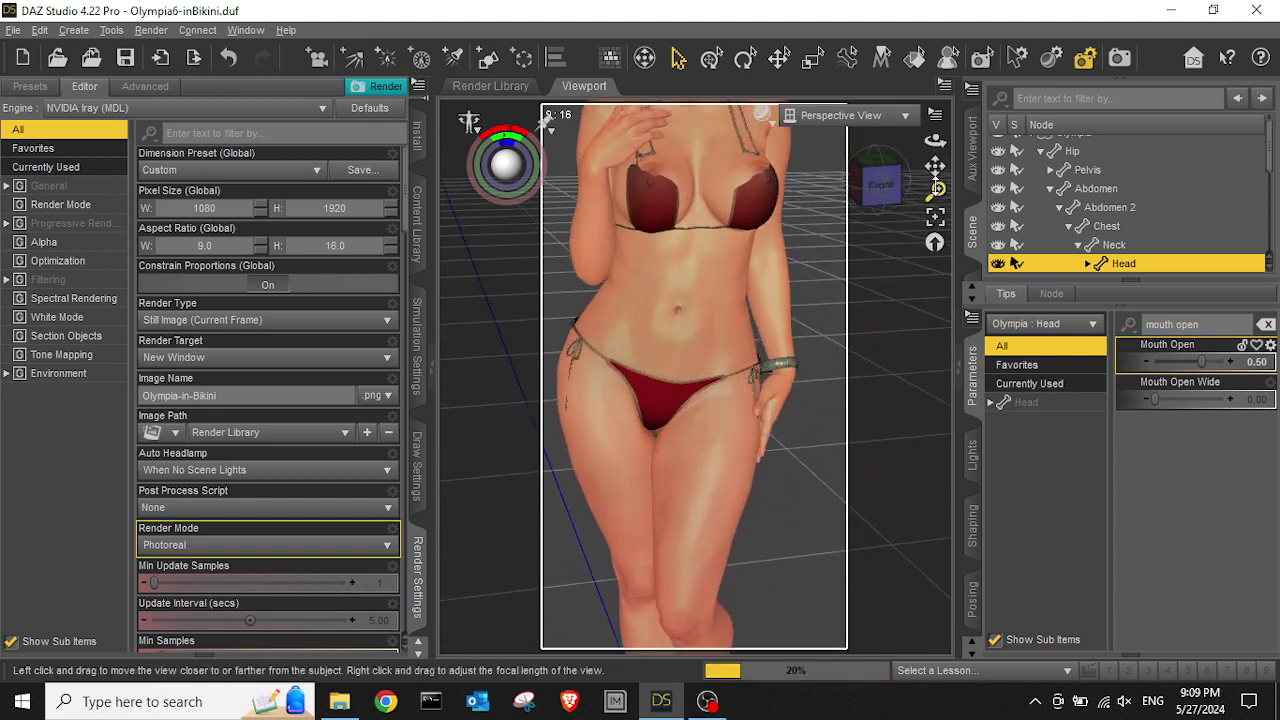
drag(935, 166, 935, 300)
scroll(772, 150, up, 2)
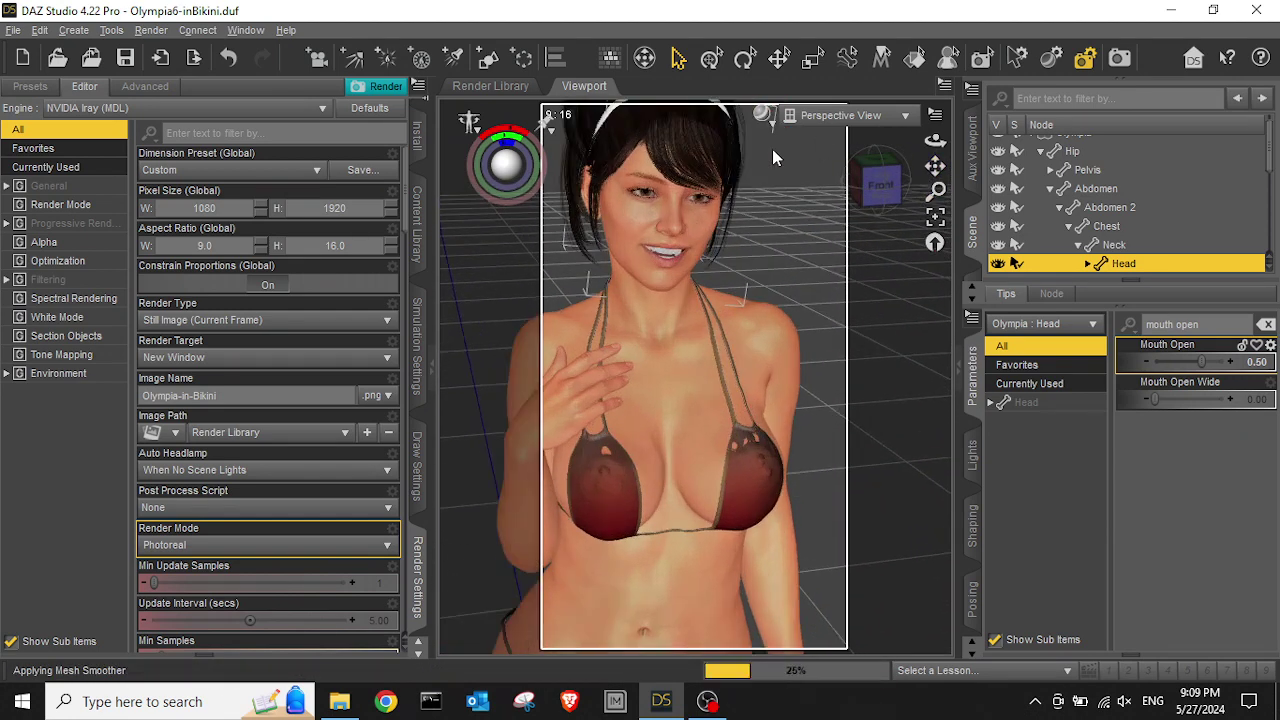
drag(935, 166, 935, 190)
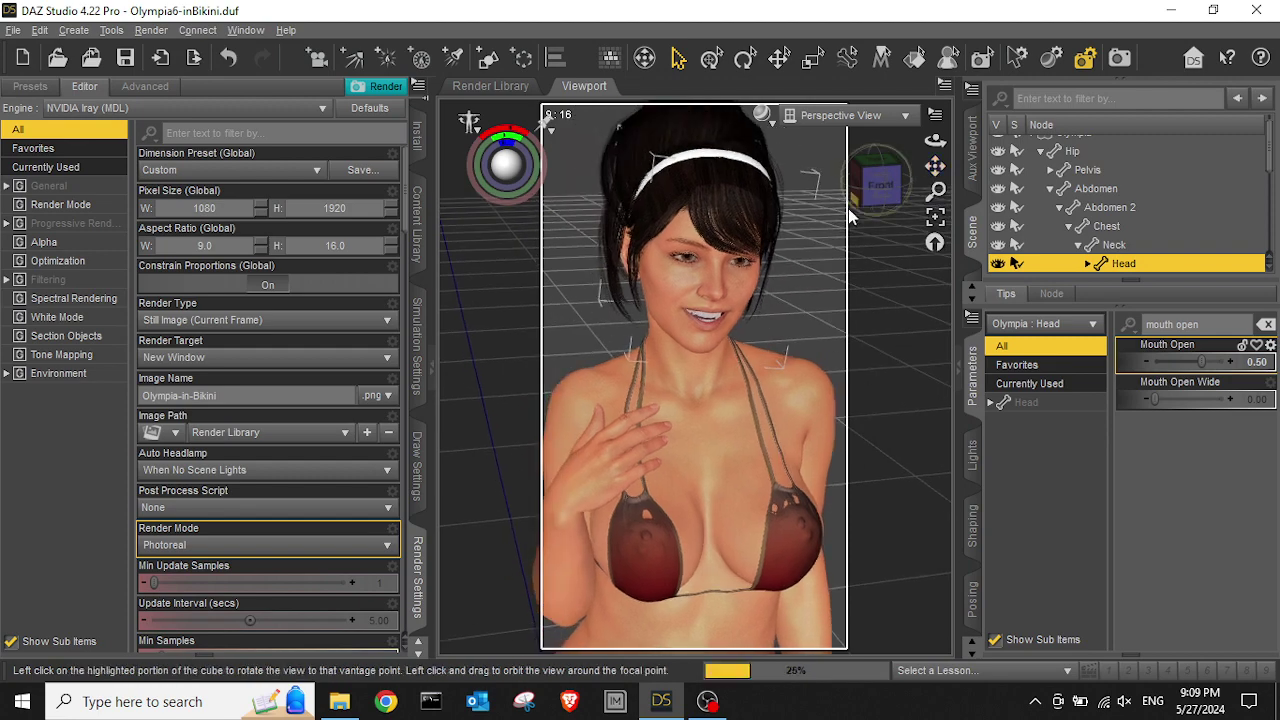
mouse_move(861, 178)
mouse_down()
mouse_move(805, 163)
mouse_move(908, 182)
mouse_move(856, 181)
mouse_up()
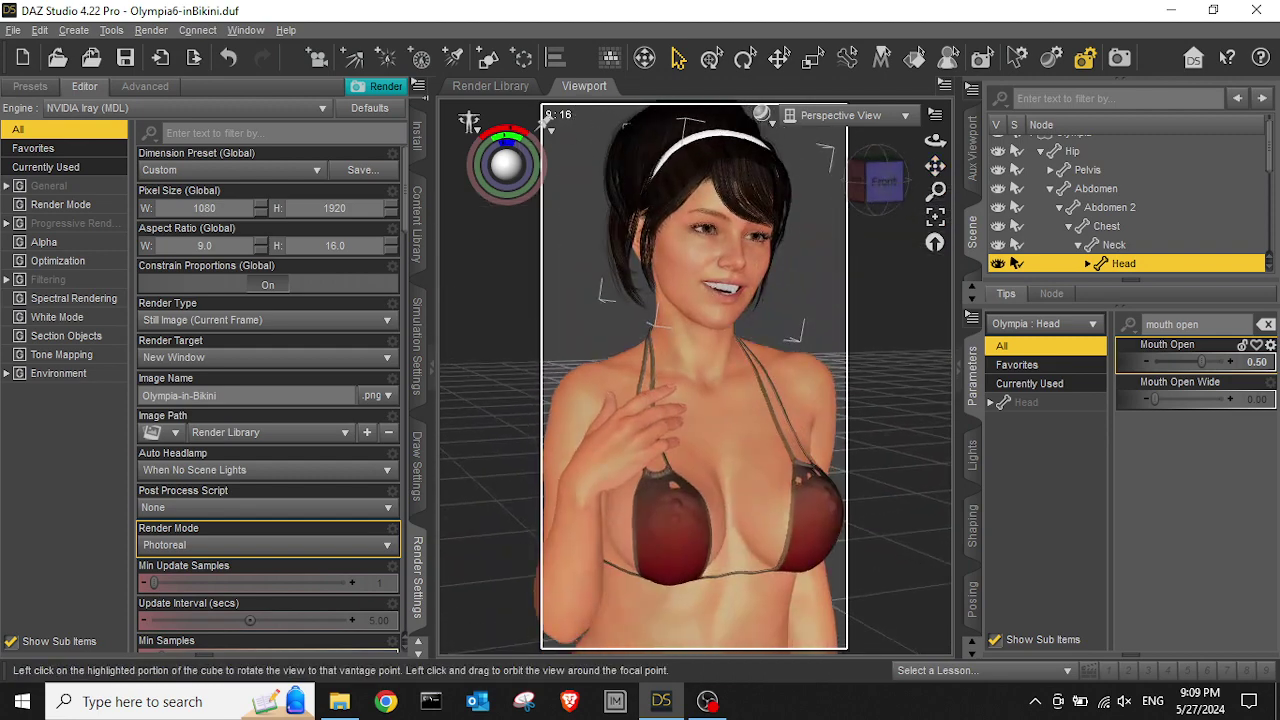
scroll(792, 267, down, 5)
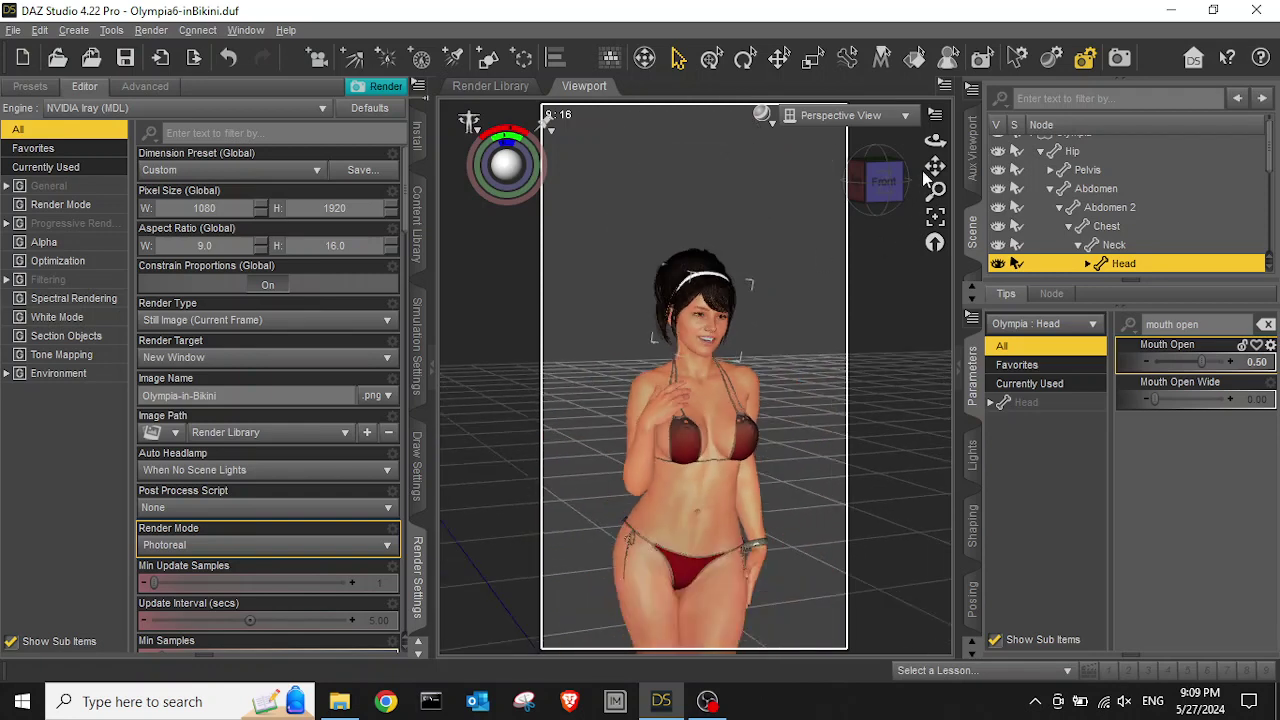
drag(935, 166, 935, 46)
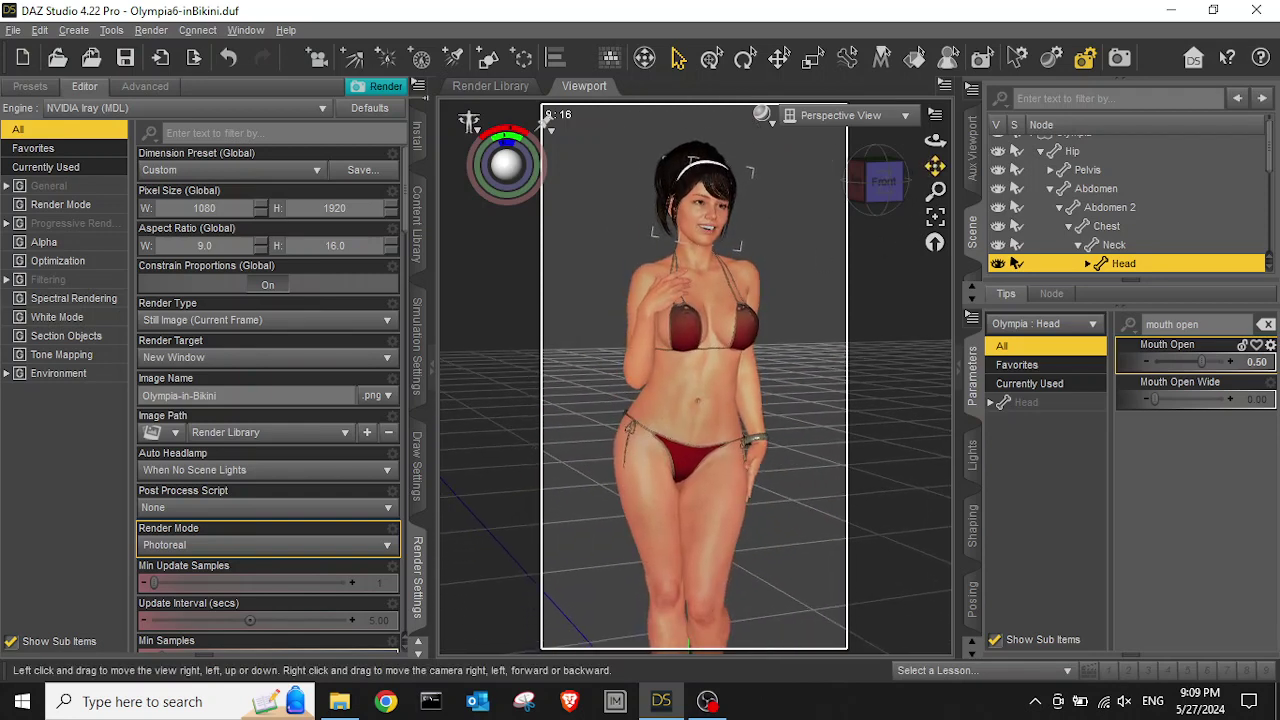
scroll(823, 423, down, 2)
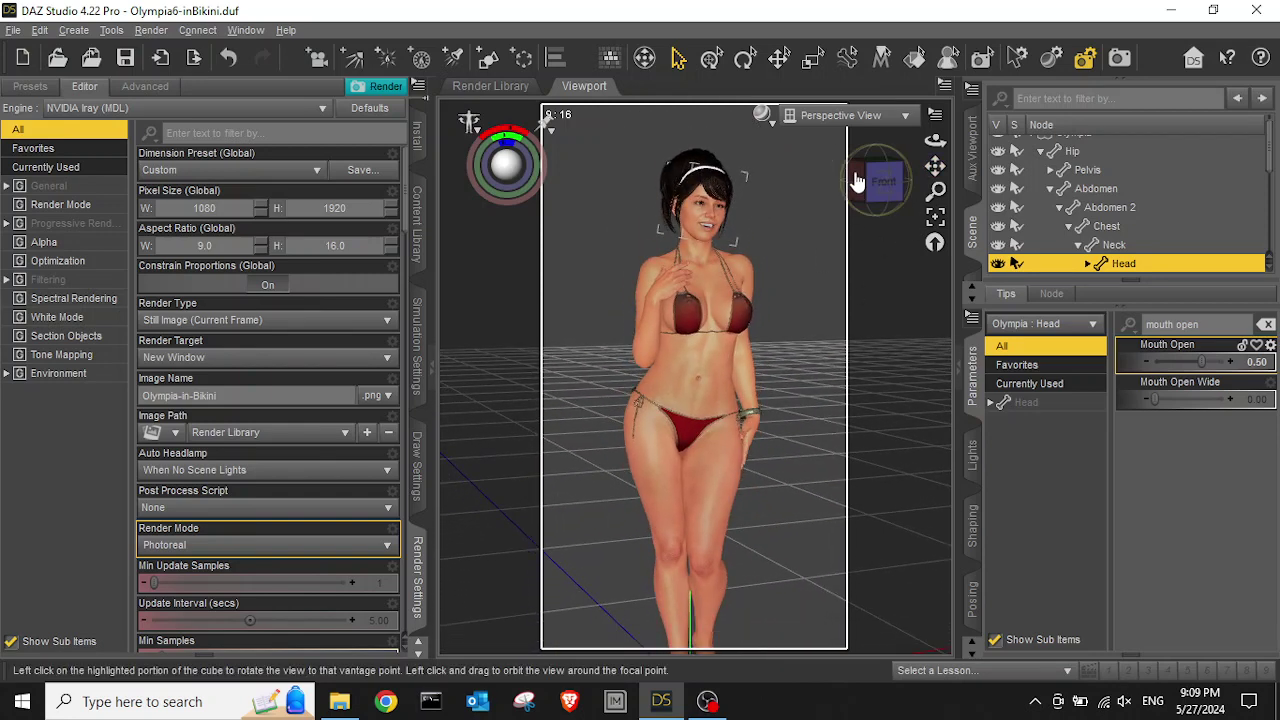
mouse_move(859, 167)
mouse_down()
mouse_move(600, 132)
mouse_move(1025, 183)
mouse_move(800, 160)
mouse_move(765, 140)
mouse_move(775, 155)
mouse_move(735, 160)
mouse_move(630, 138)
mouse_move(605, 150)
mouse_move(510, 138)
mouse_move(465, 172)
mouse_move(270, 158)
mouse_move(455, 116)
mouse_move(245, 148)
mouse_move(863, 172)
mouse_up()
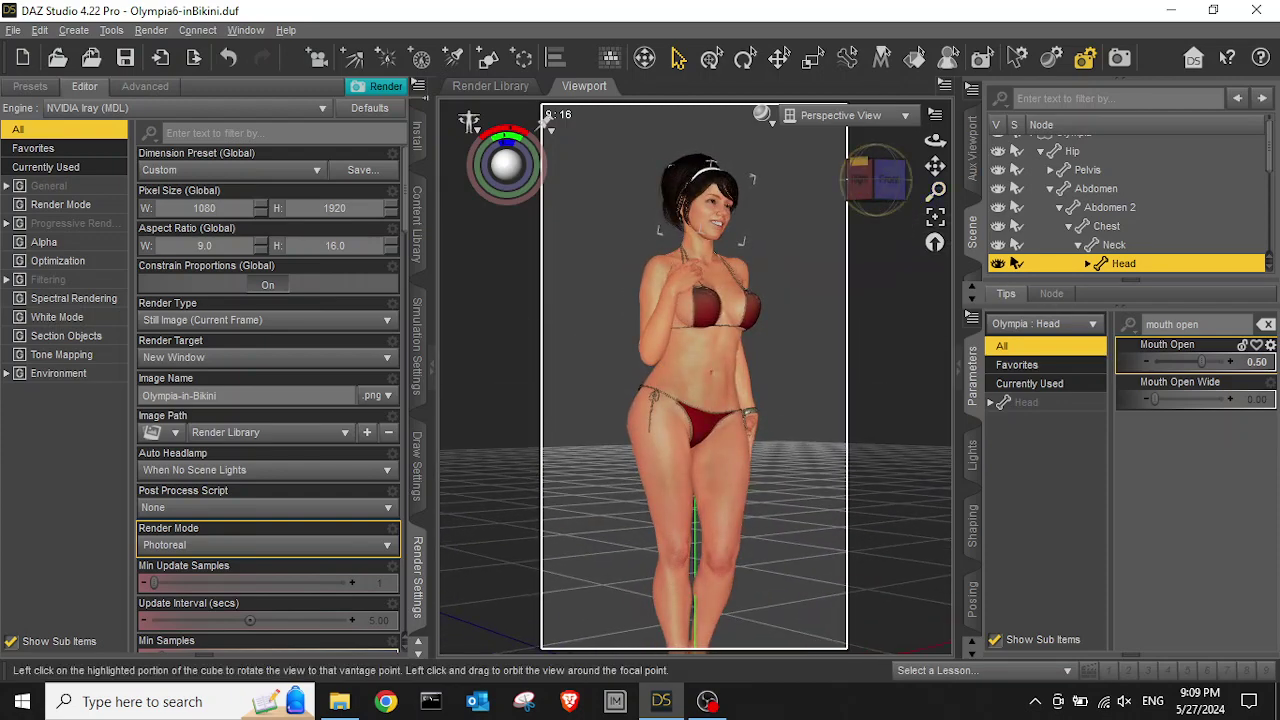
click(878, 178)
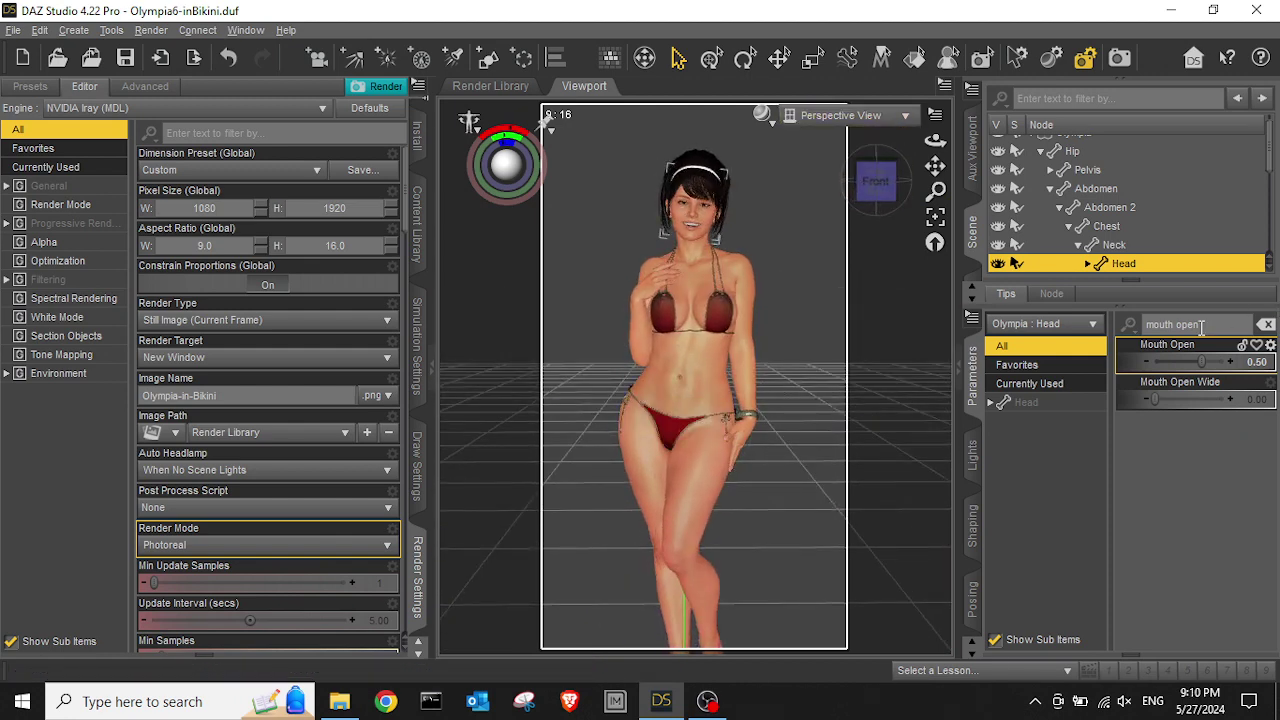
Select the whole Olympia figure and frame it in a three-quarter view from its right side
click(1107, 341)
click(1054, 353)
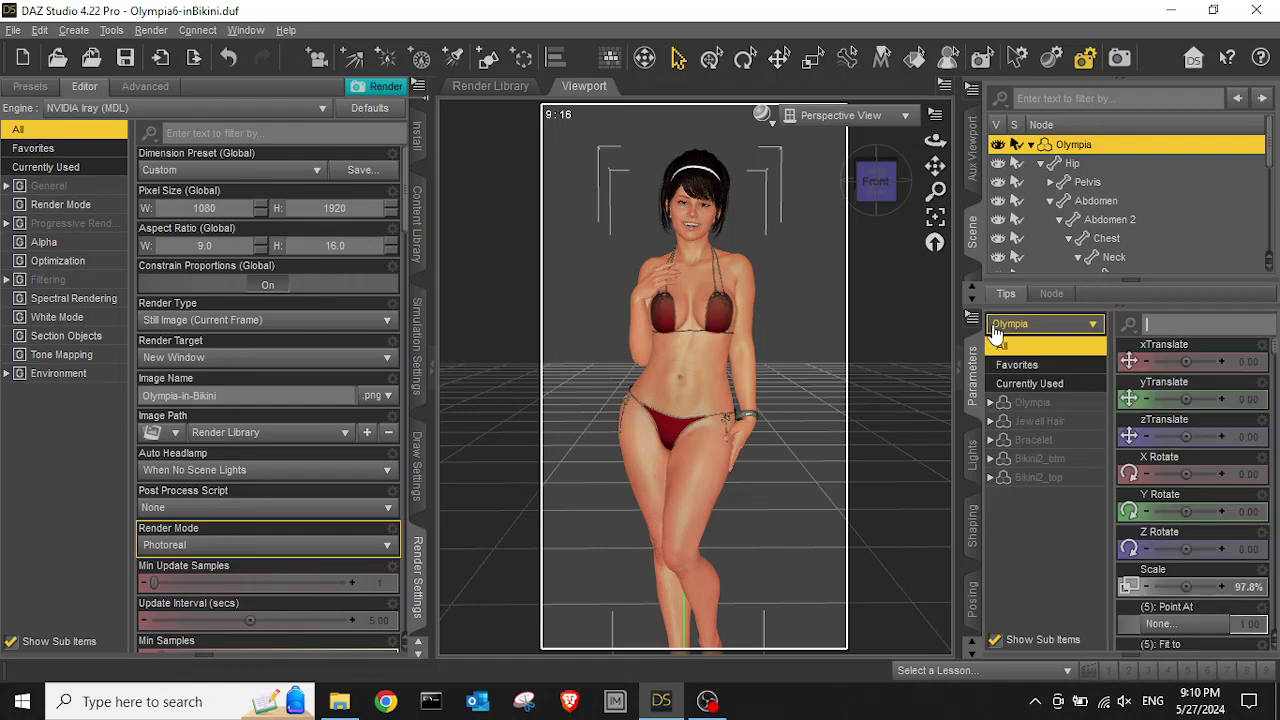
drag(877, 186, 562, 201)
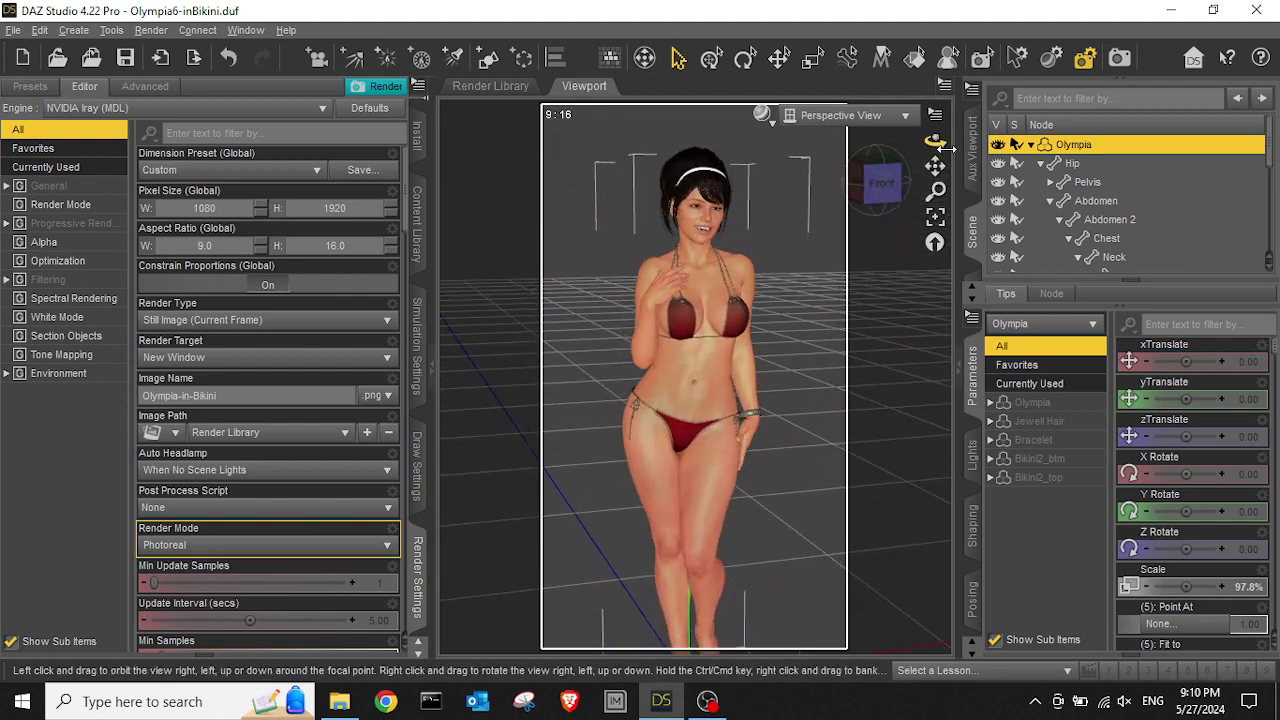
drag(935, 166, 939, 137)
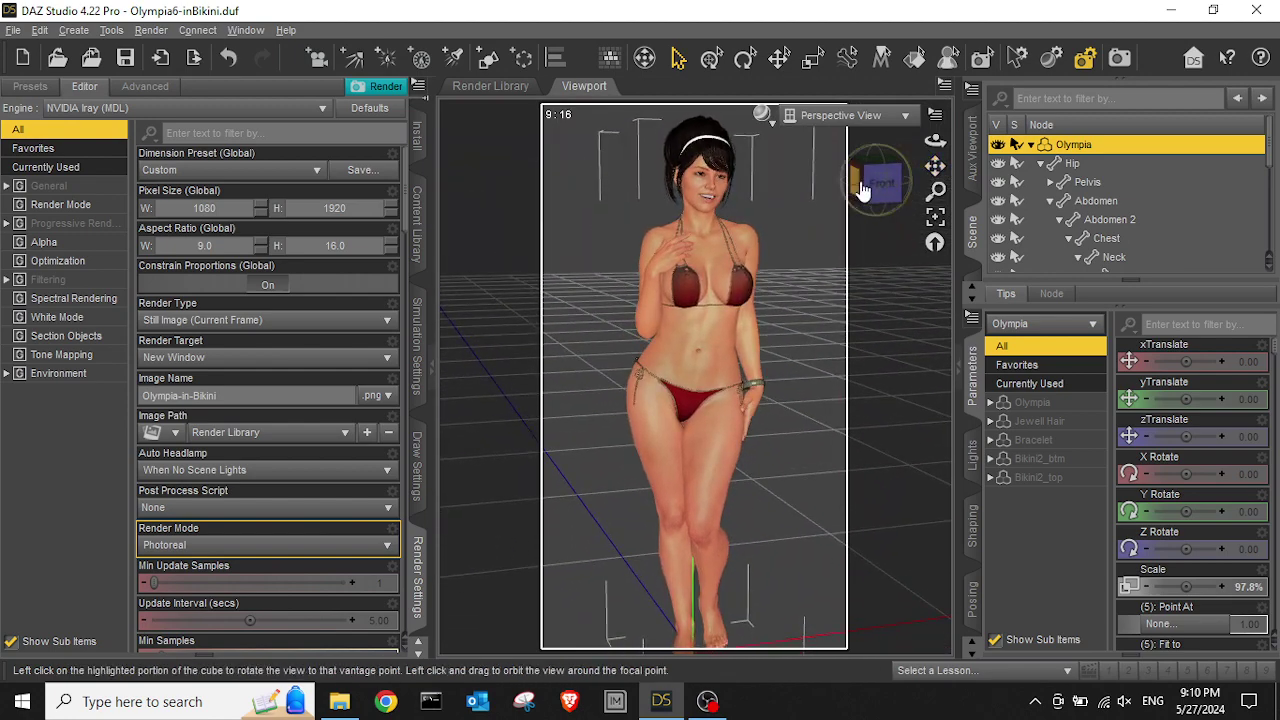
drag(865, 167, 858, 189)
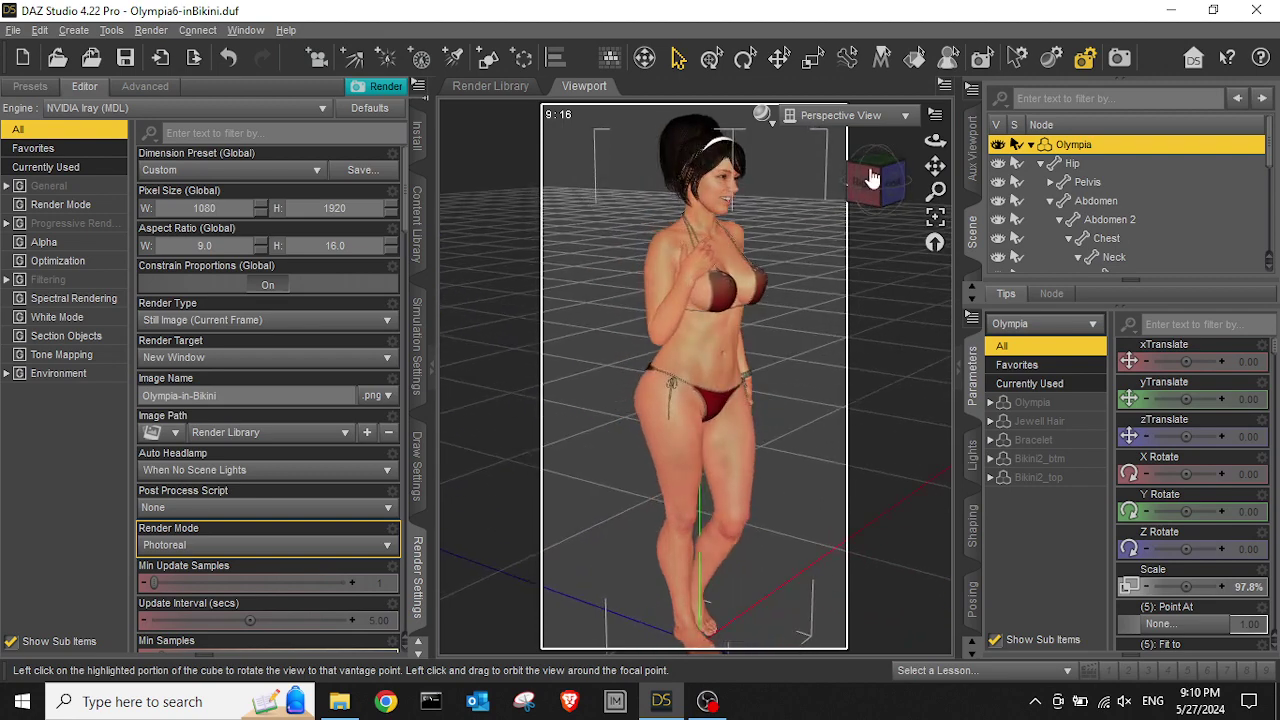
drag(935, 165, 945, 157)
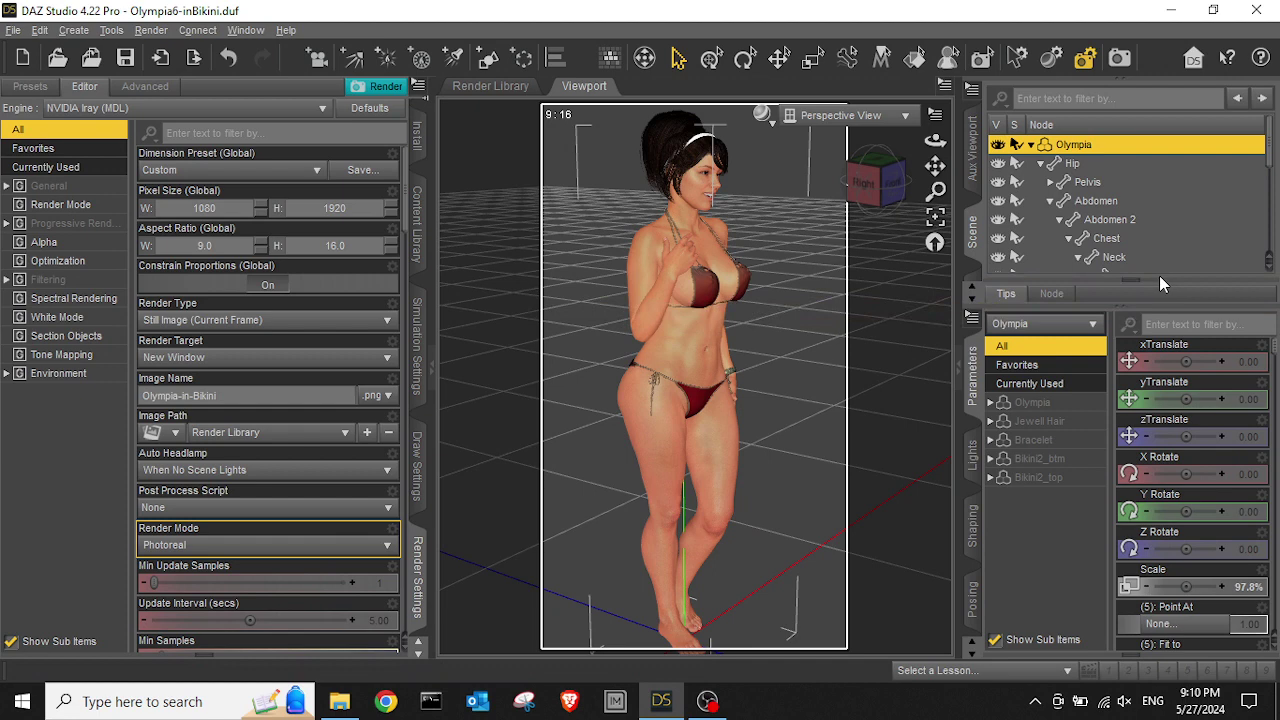
Apply the Stand_07 pose from the content library to Olympia and turn the view to a near-front angle
click(418, 225)
scroll(338, 464, down, 5)
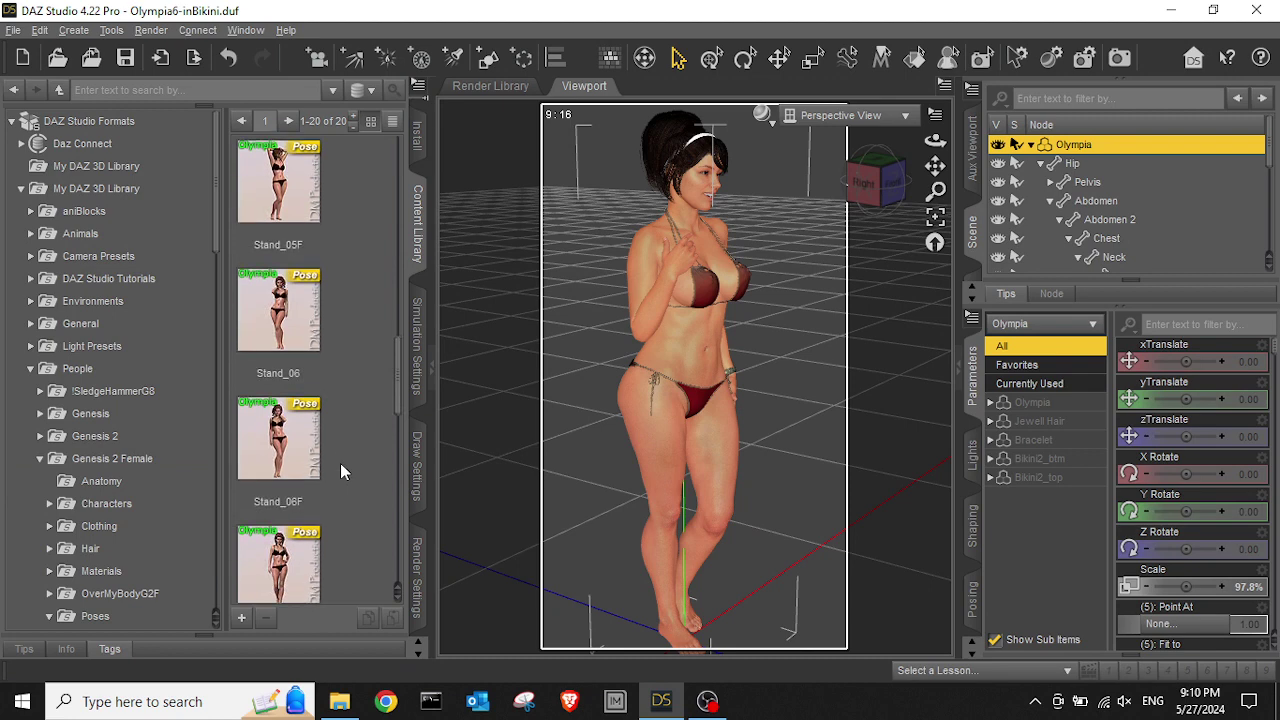
double_click(266, 572)
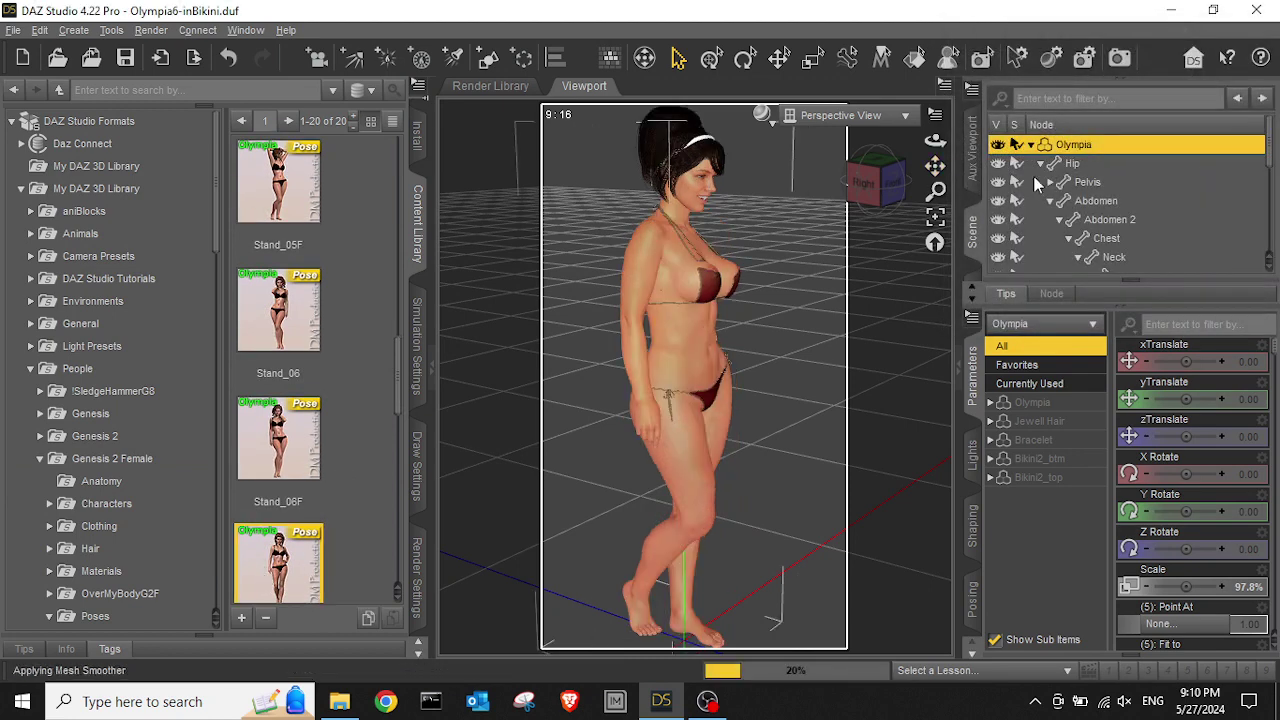
click(866, 182)
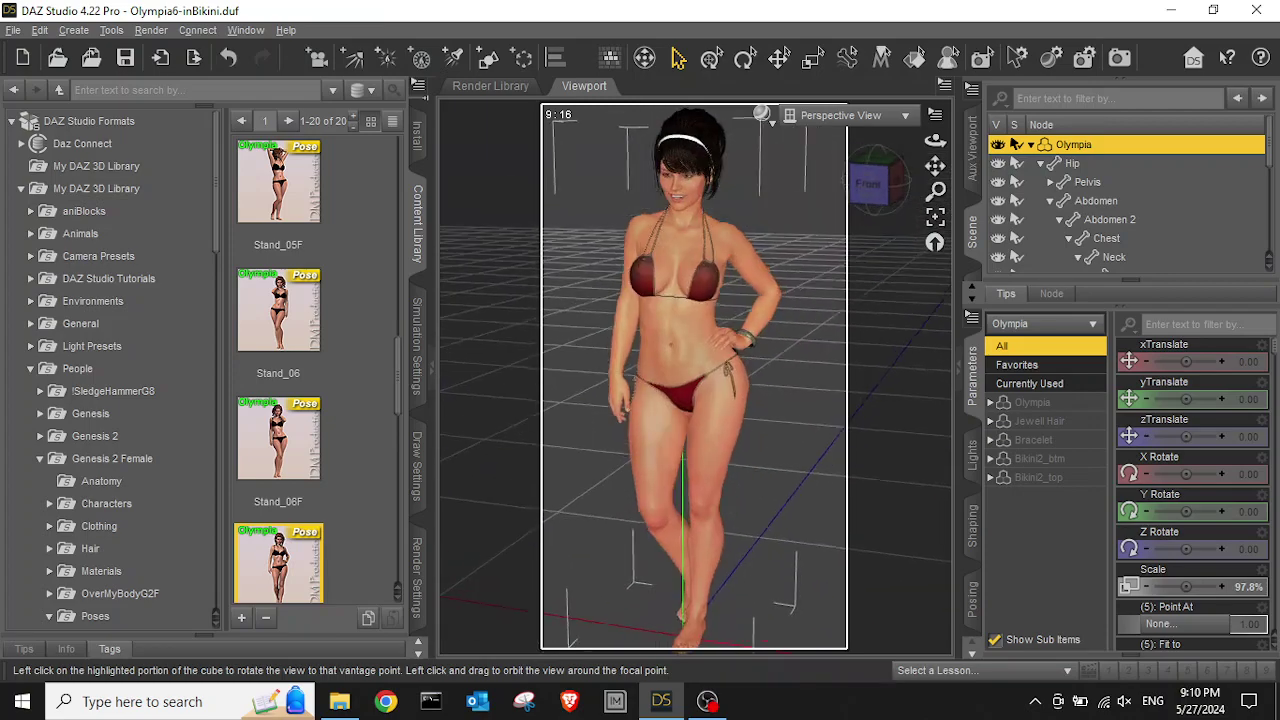
drag(875, 184, 720, 331)
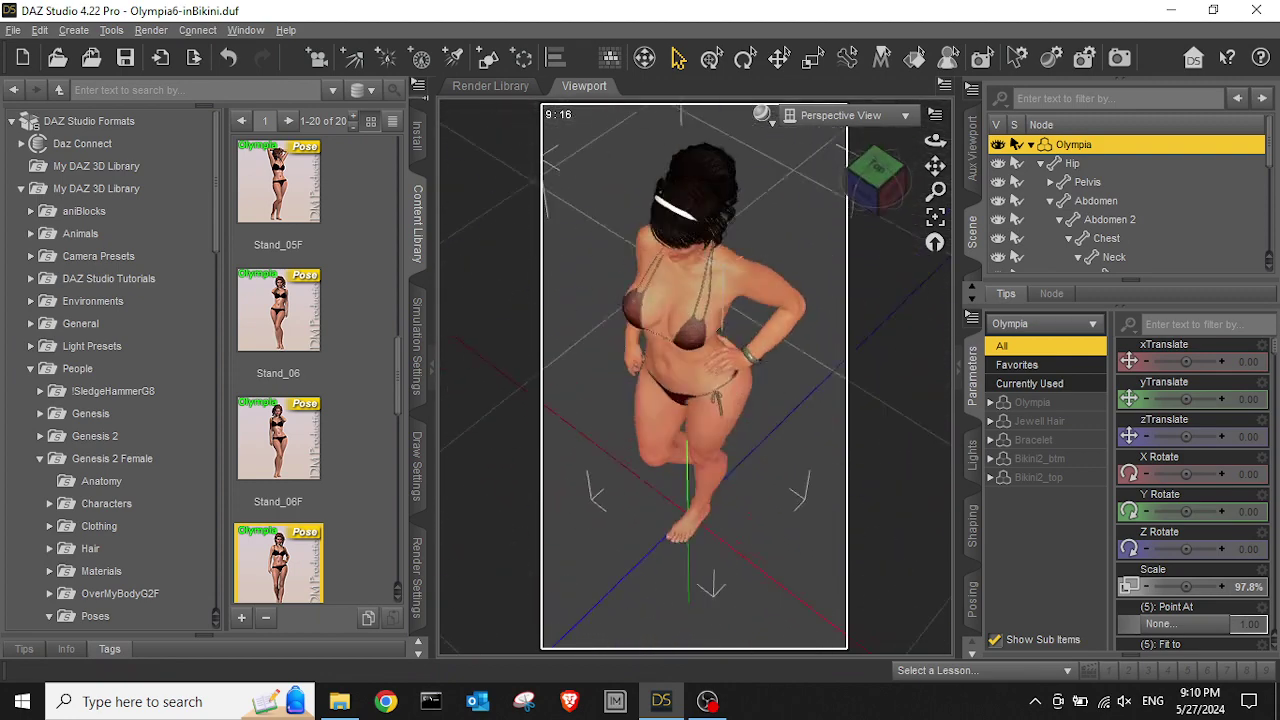
drag(873, 207, 941, 153)
drag(871, 178, 867, 177)
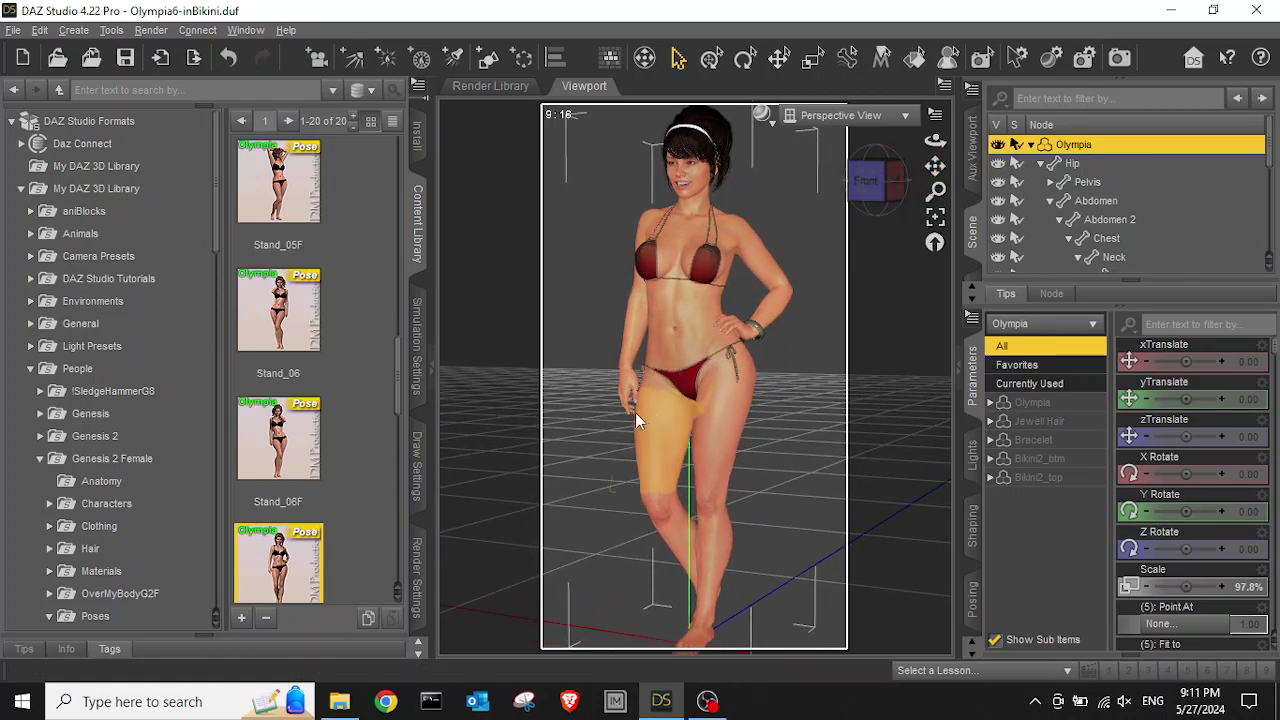
Save the scene as a new file named Olympia6-inBikini-NewPose.duf, keeping the default scene save options
click(13, 30)
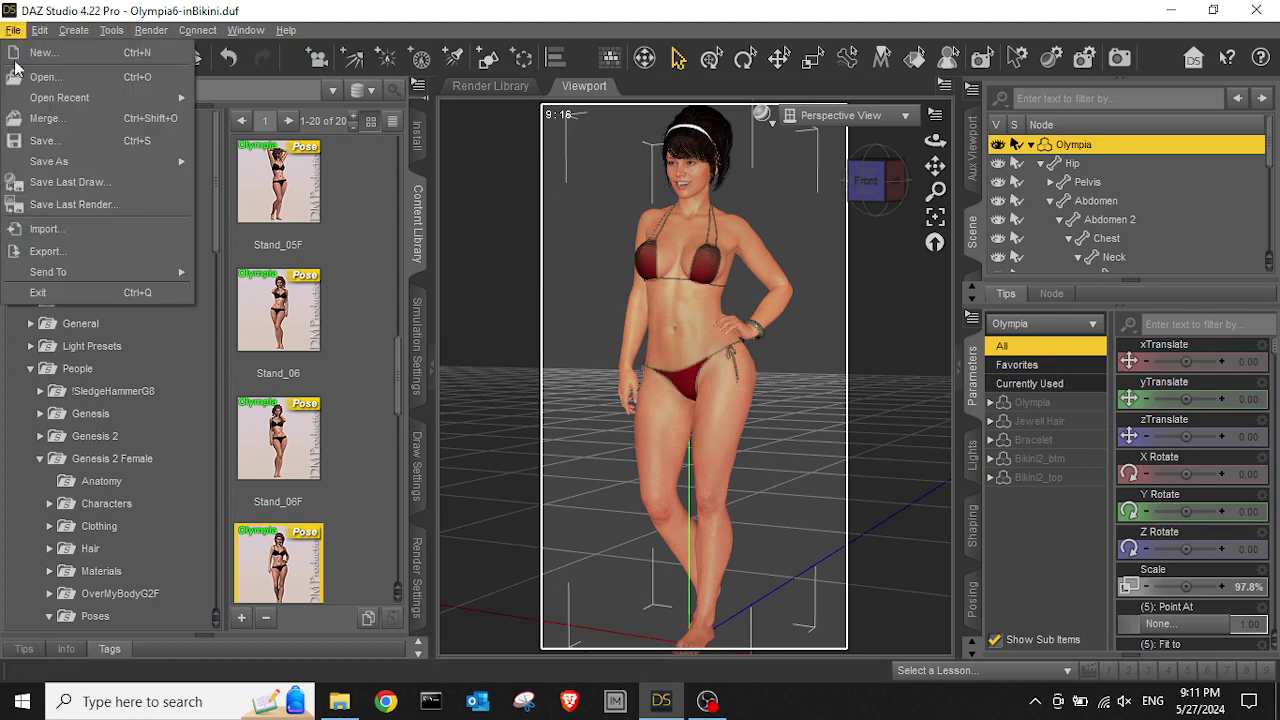
mouse_move(68, 163)
click(228, 162)
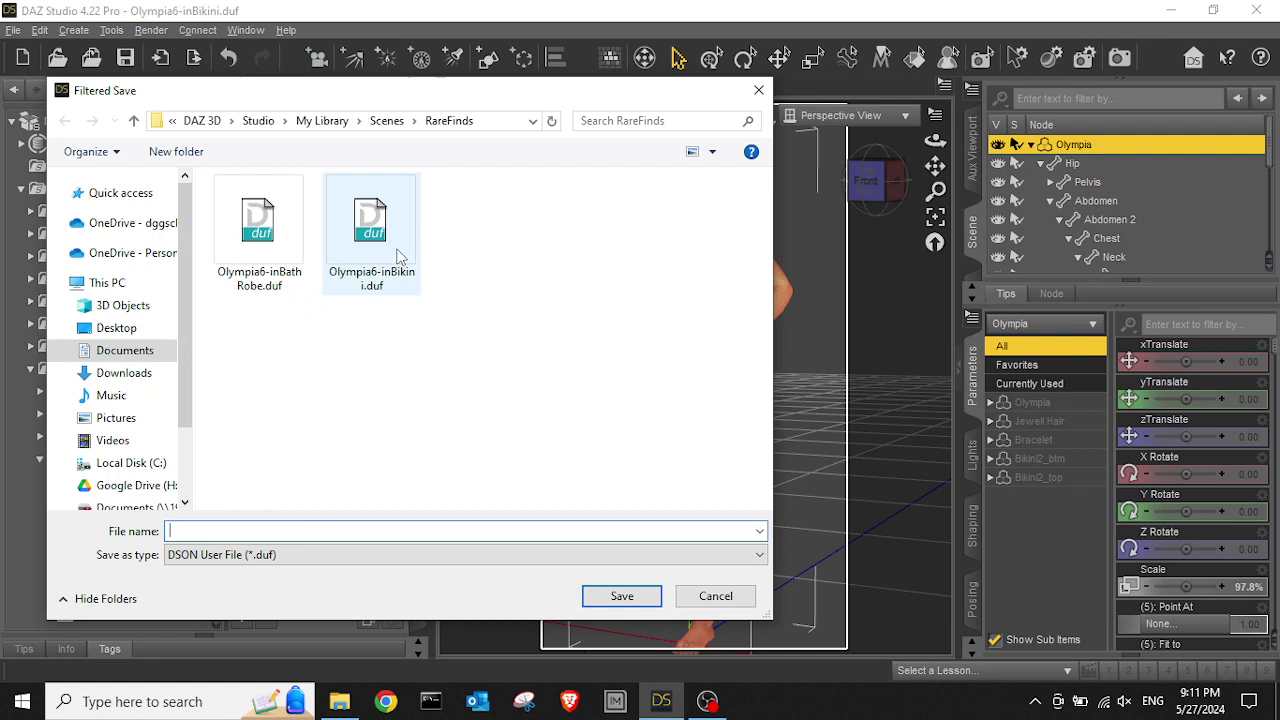
click(399, 257)
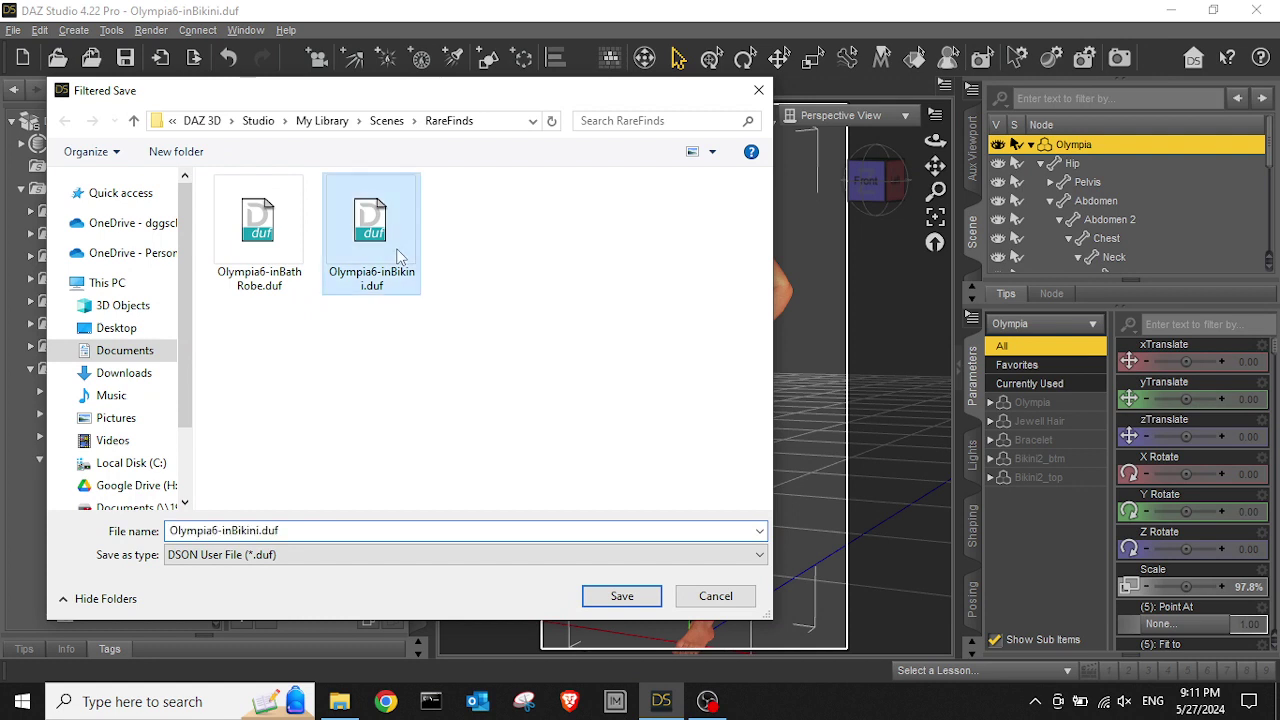
click(253, 530)
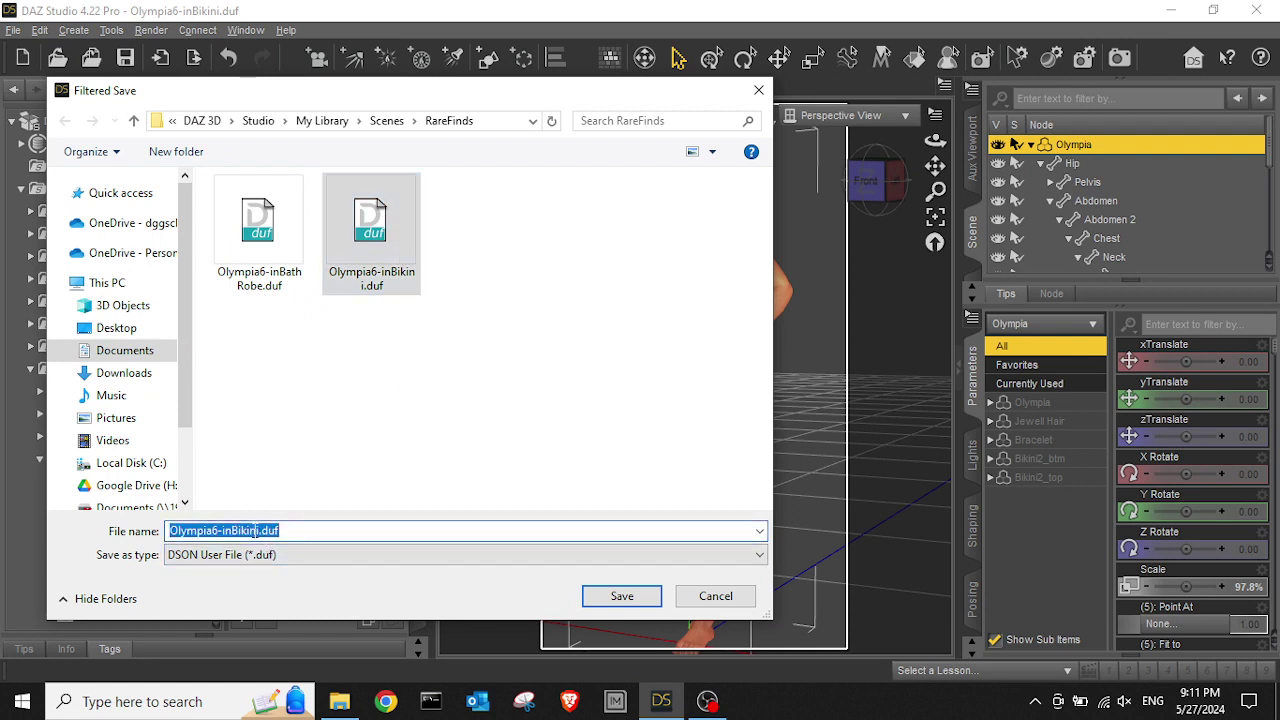
click(259, 531)
text(-NewPose)
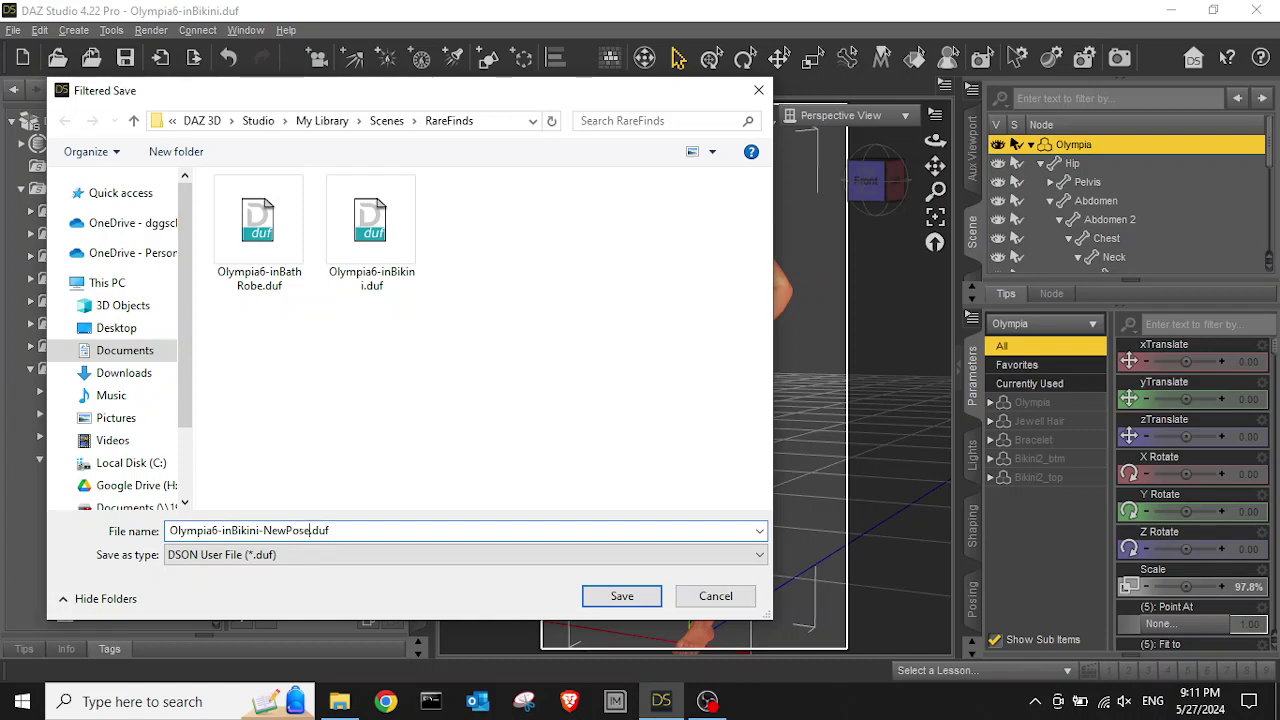
click(617, 597)
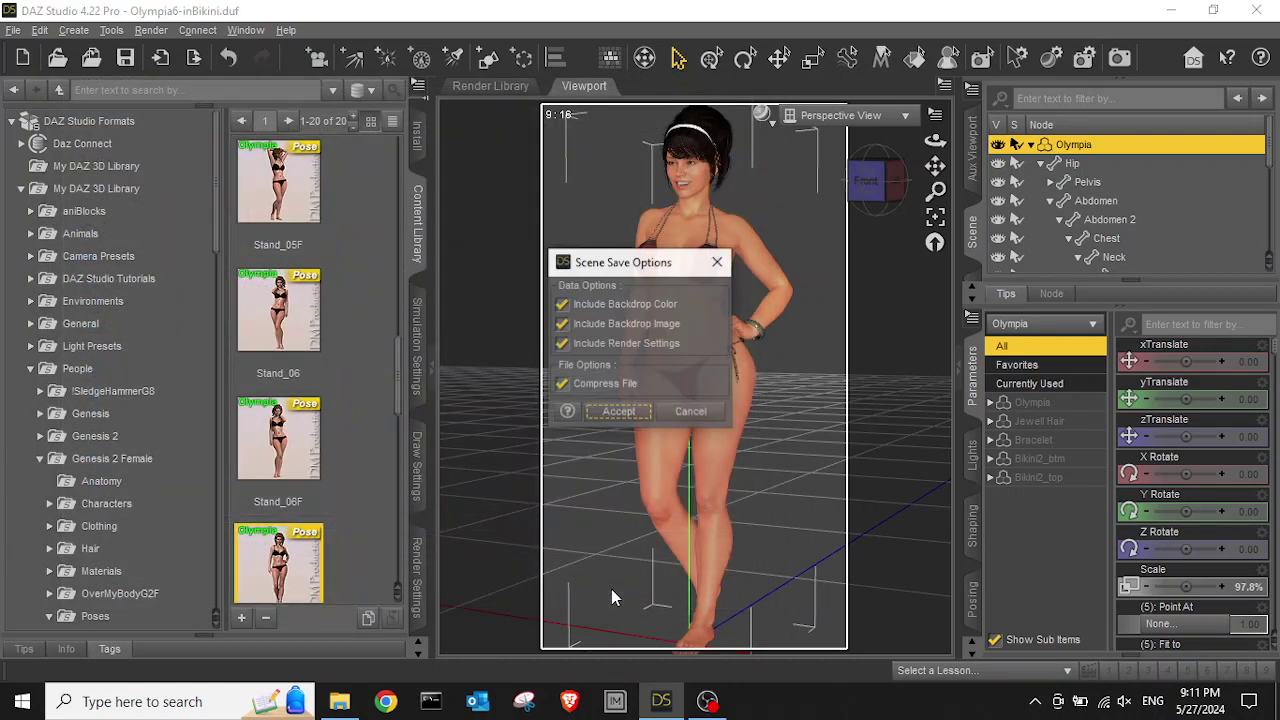
click(622, 408)
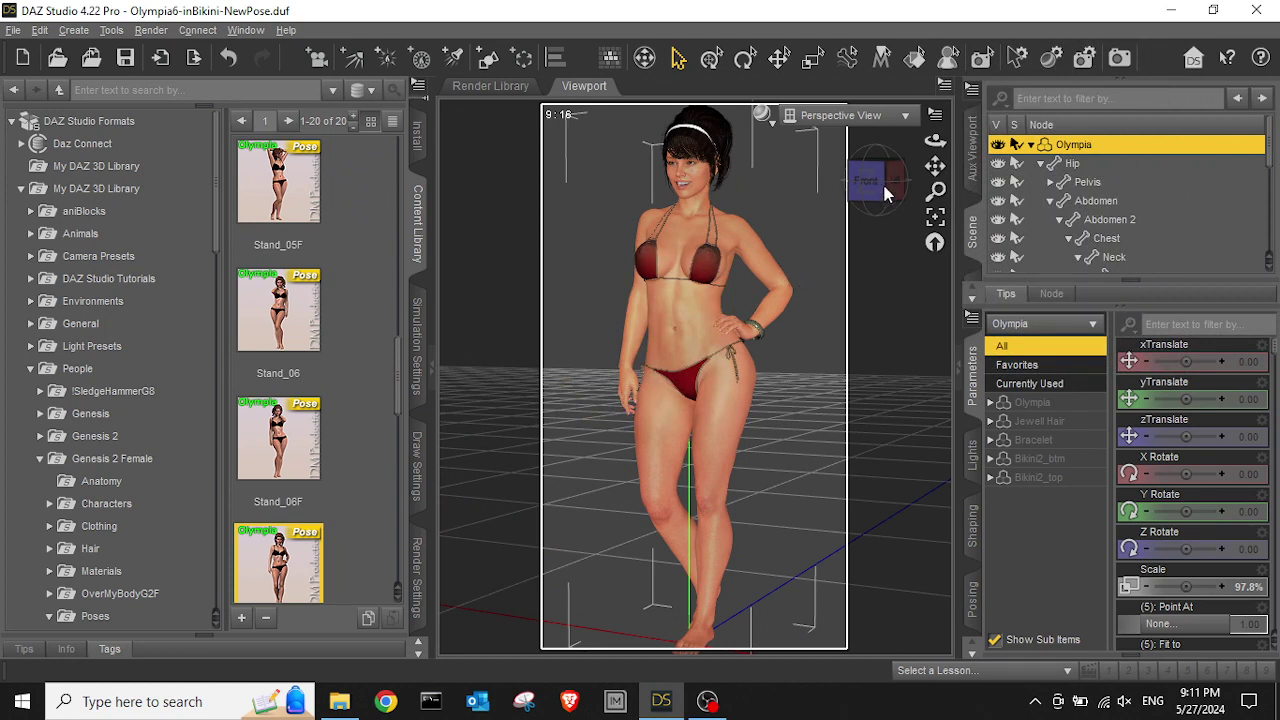
Select the Olympia figure, frame her in a three-quarter view from her left side, and save the scene
click(860, 168)
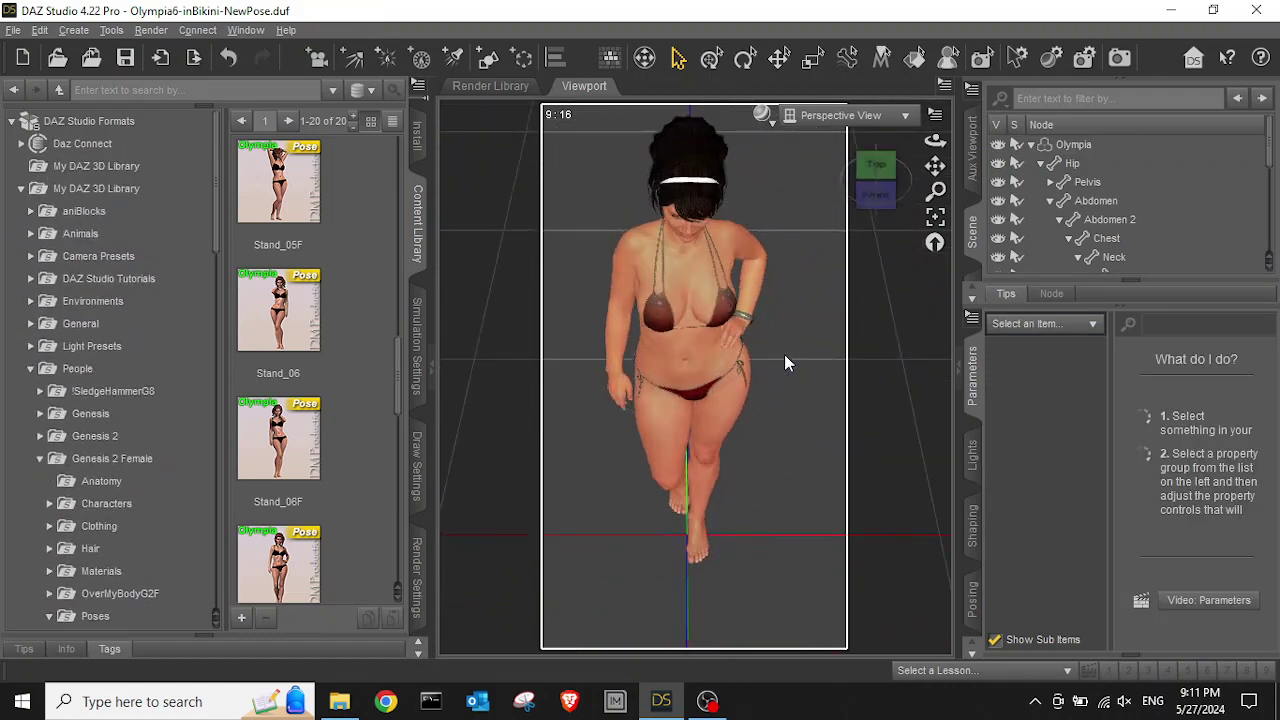
click(882, 193)
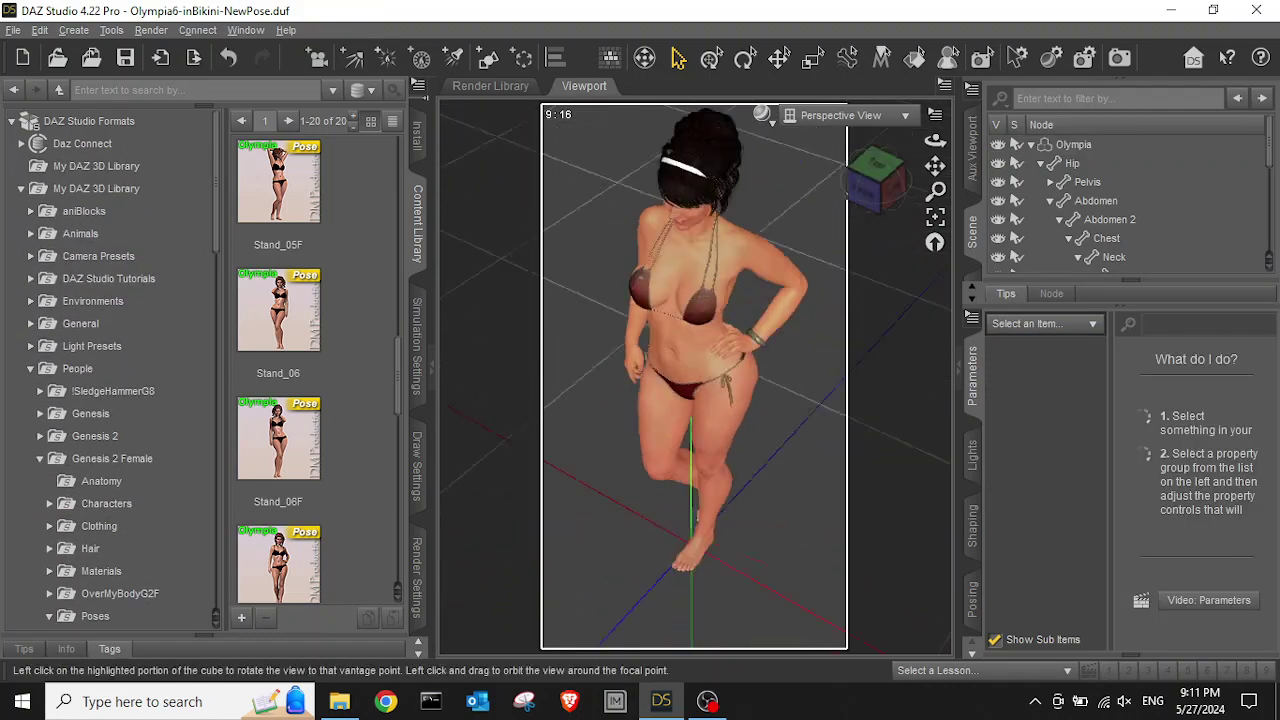
click(1045, 324)
click(1041, 348)
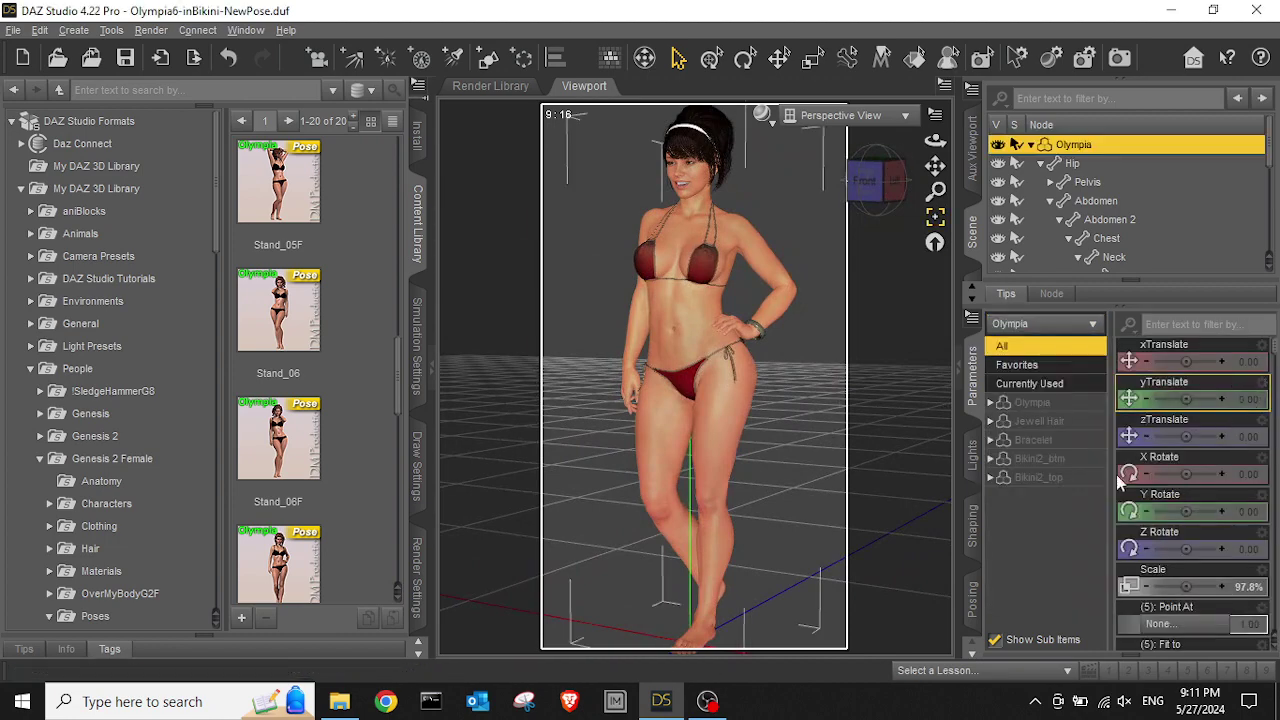
mouse_move(879, 172)
mouse_down()
mouse_move(848, 173)
mouse_move(905, 175)
mouse_move(800, 172)
mouse_move(901, 177)
mouse_move(865, 172)
mouse_move(890, 172)
mouse_up()
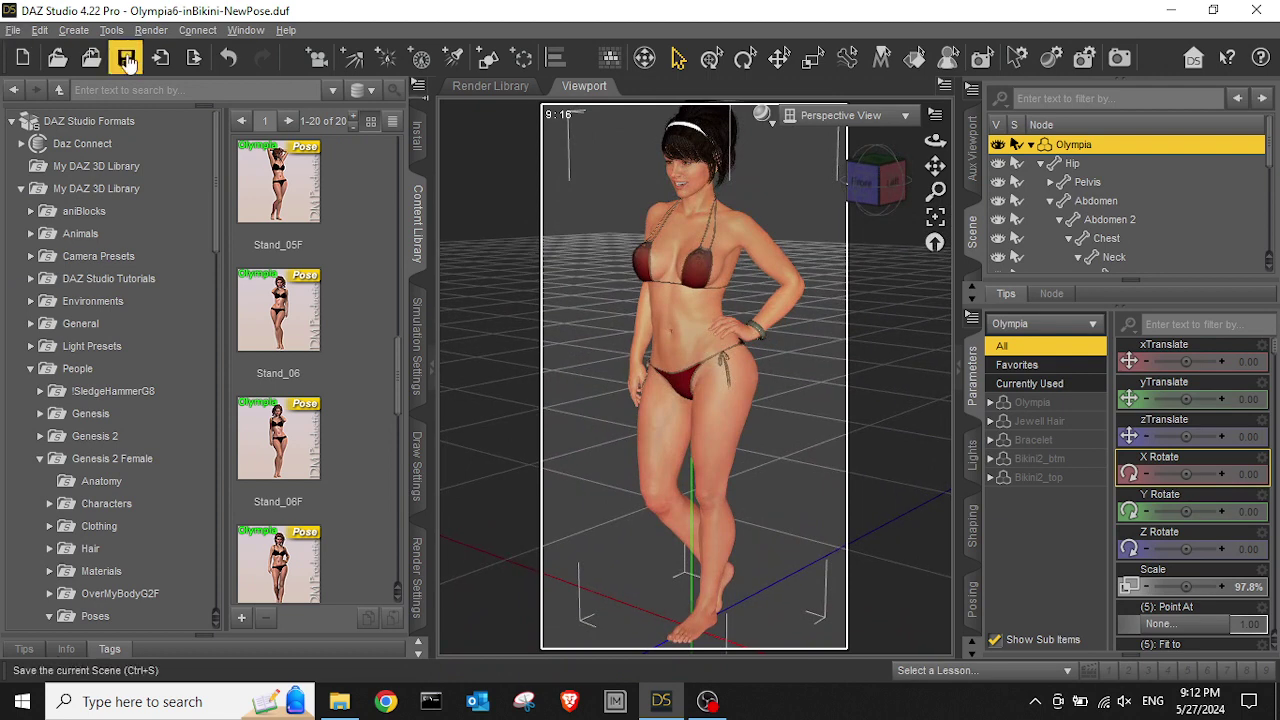
click(126, 60)
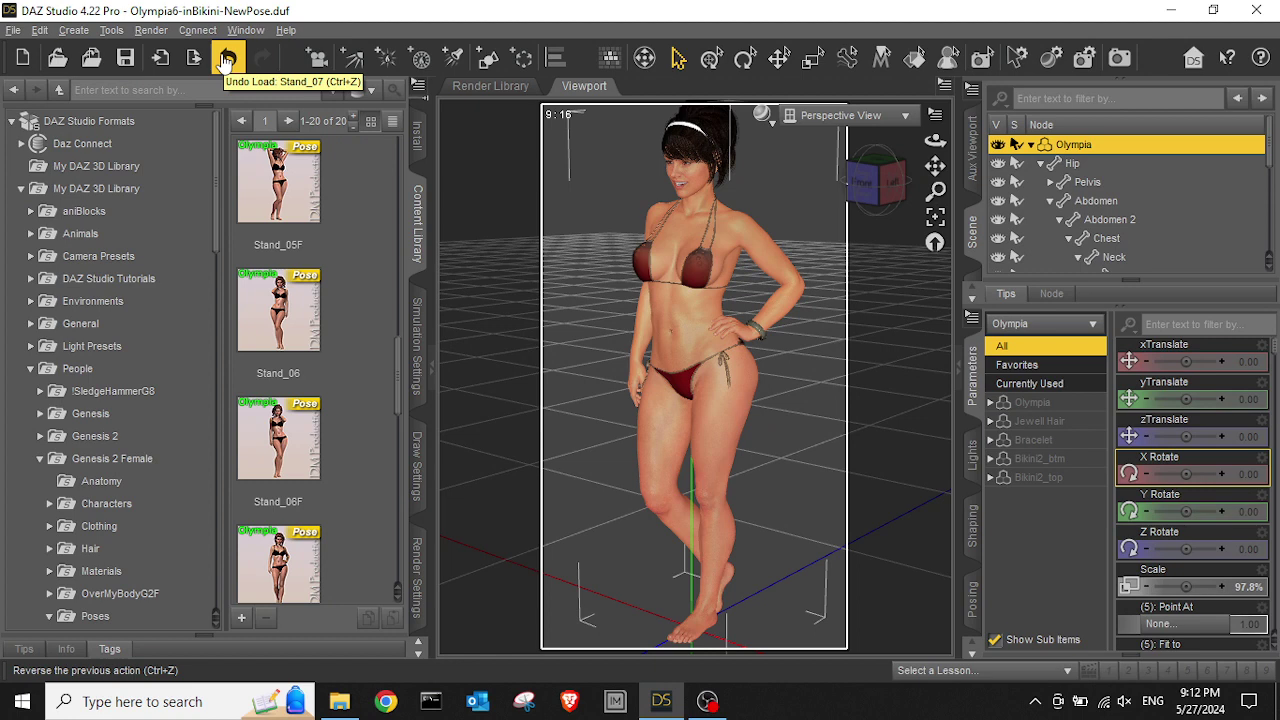
Bring up the render settings and start rendering the scene with the current options
click(148, 31)
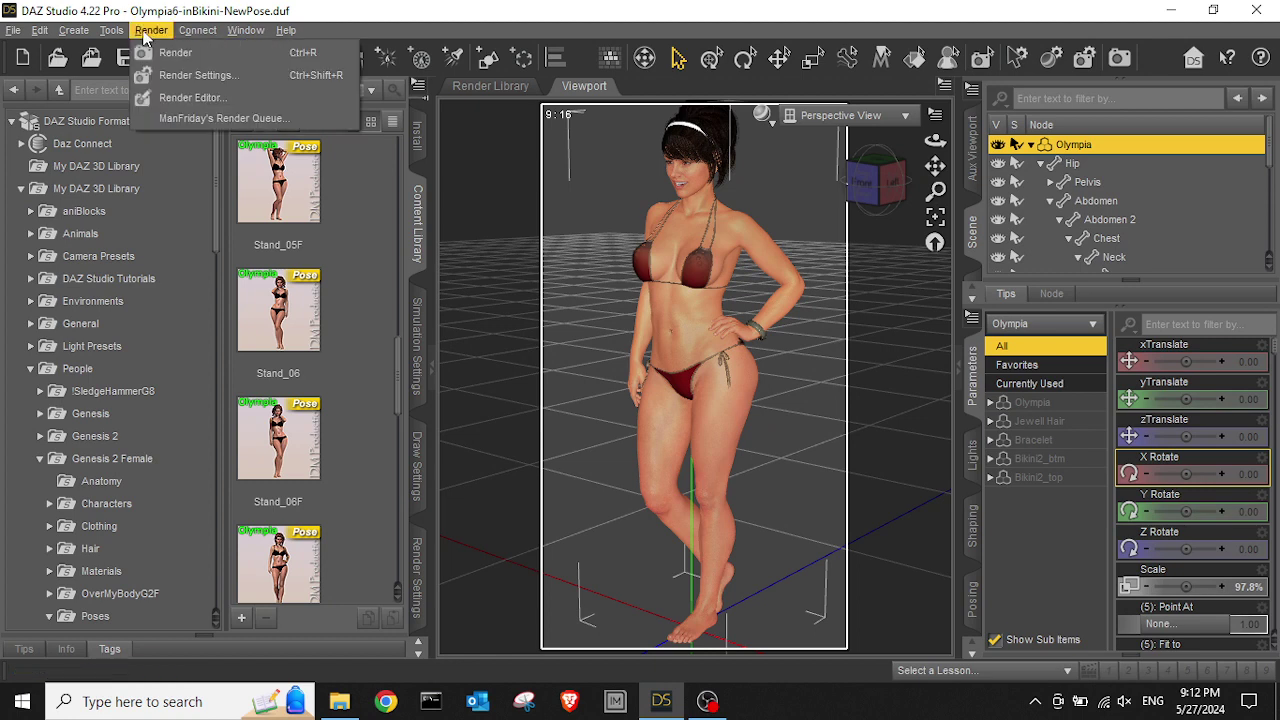
click(190, 75)
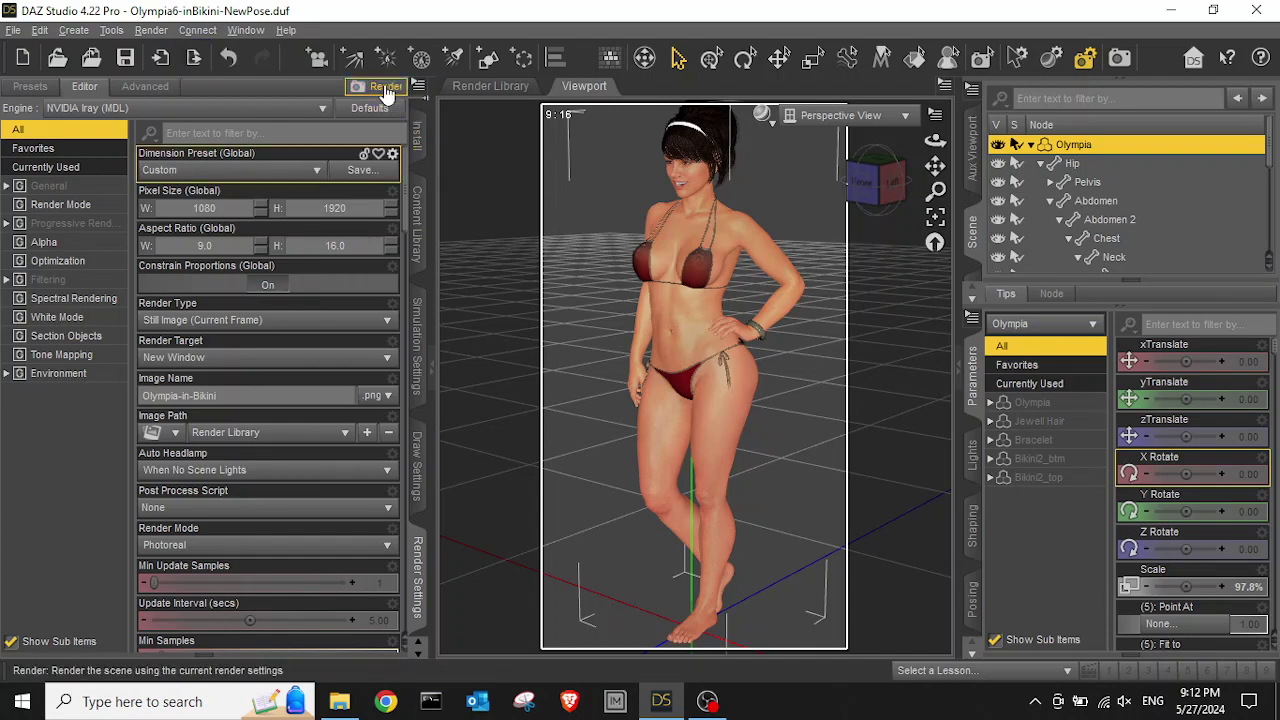
click(386, 88)
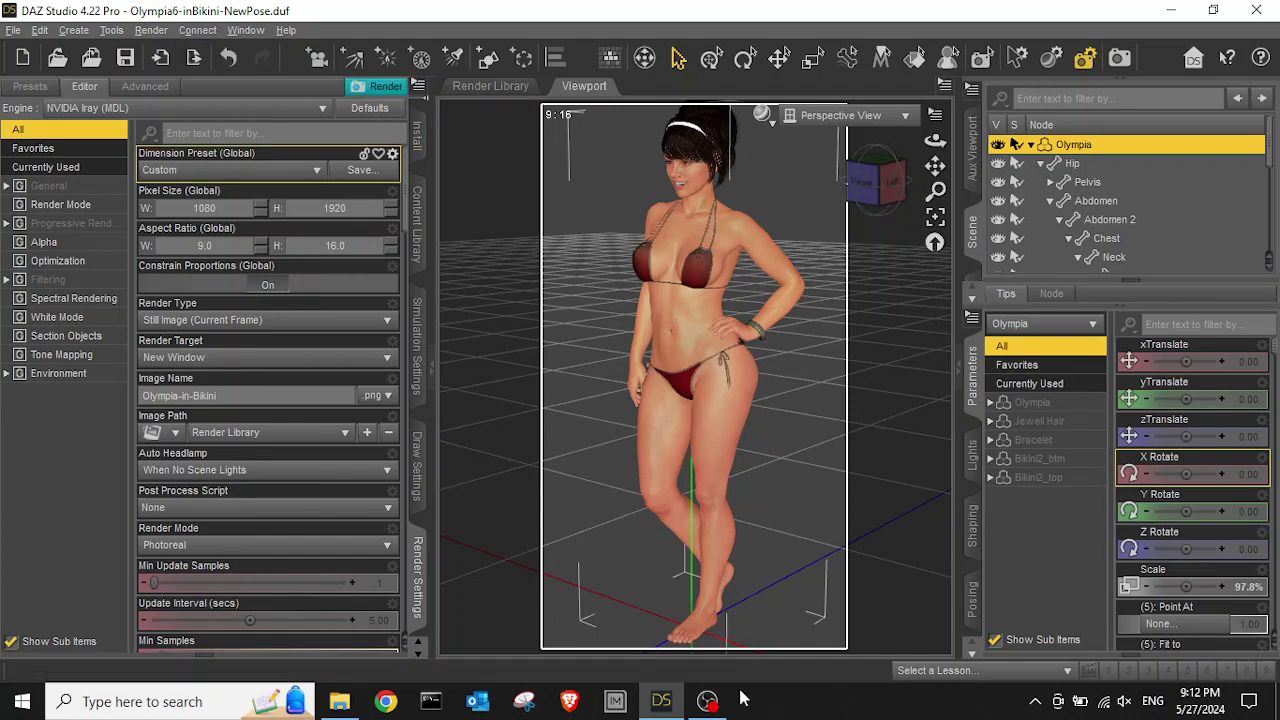
click(708, 702)
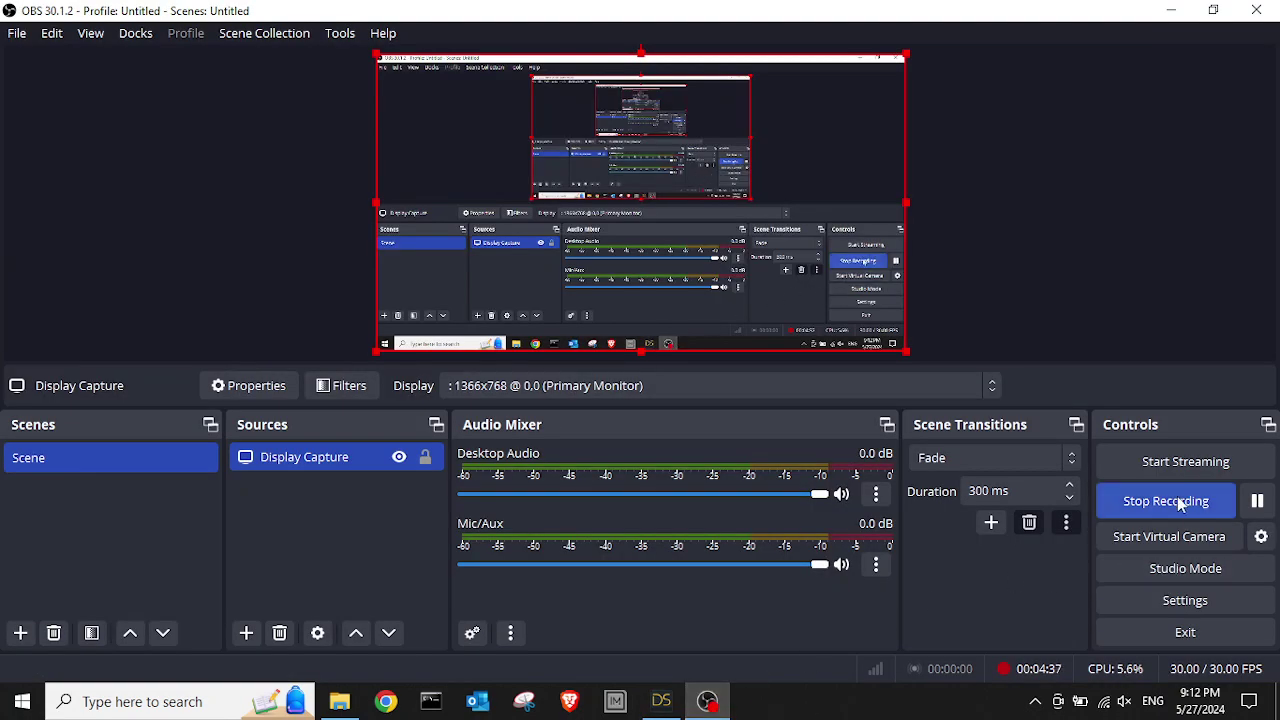